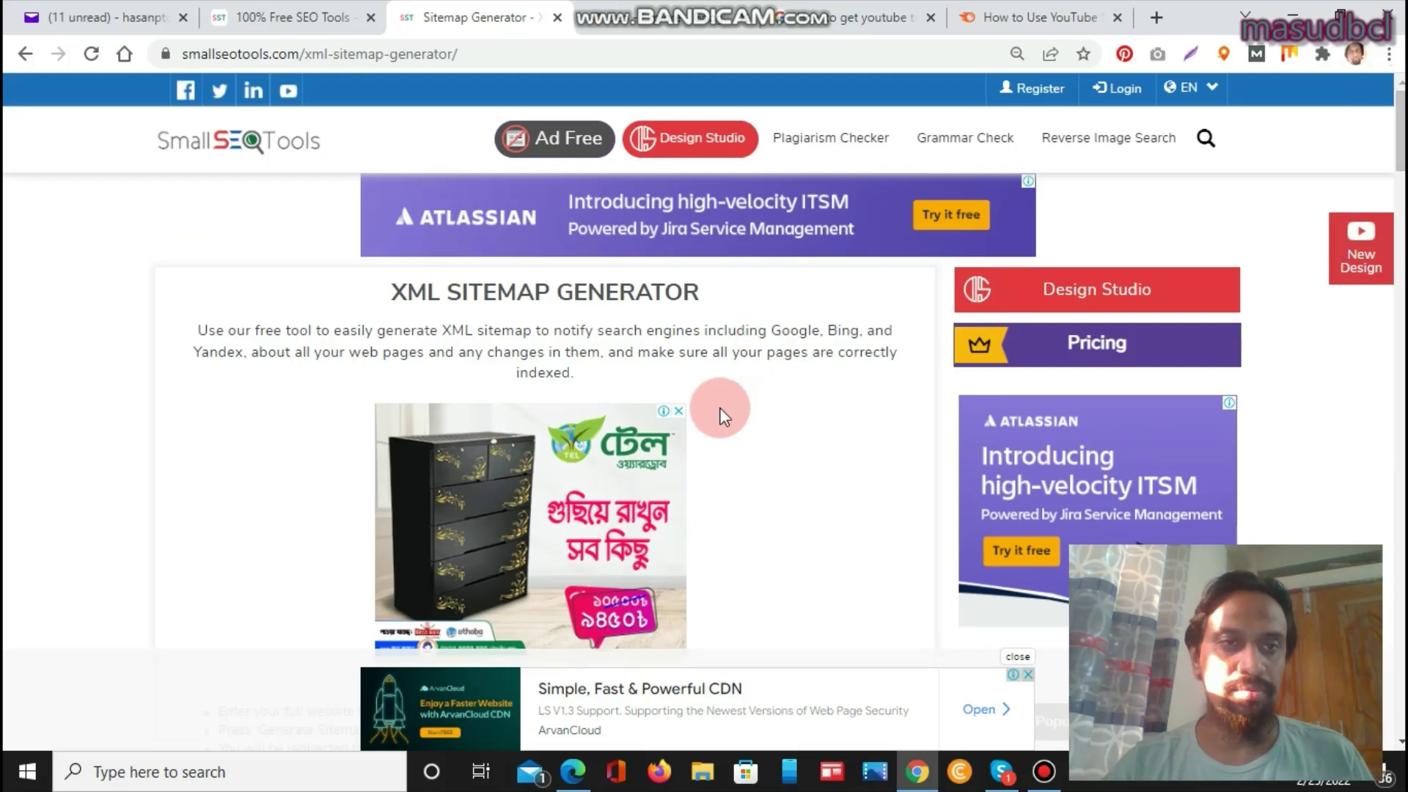
Step: Close the open XML Sitemap Generator page and return to the Small SEO Tools home page
left_click(360, 54)
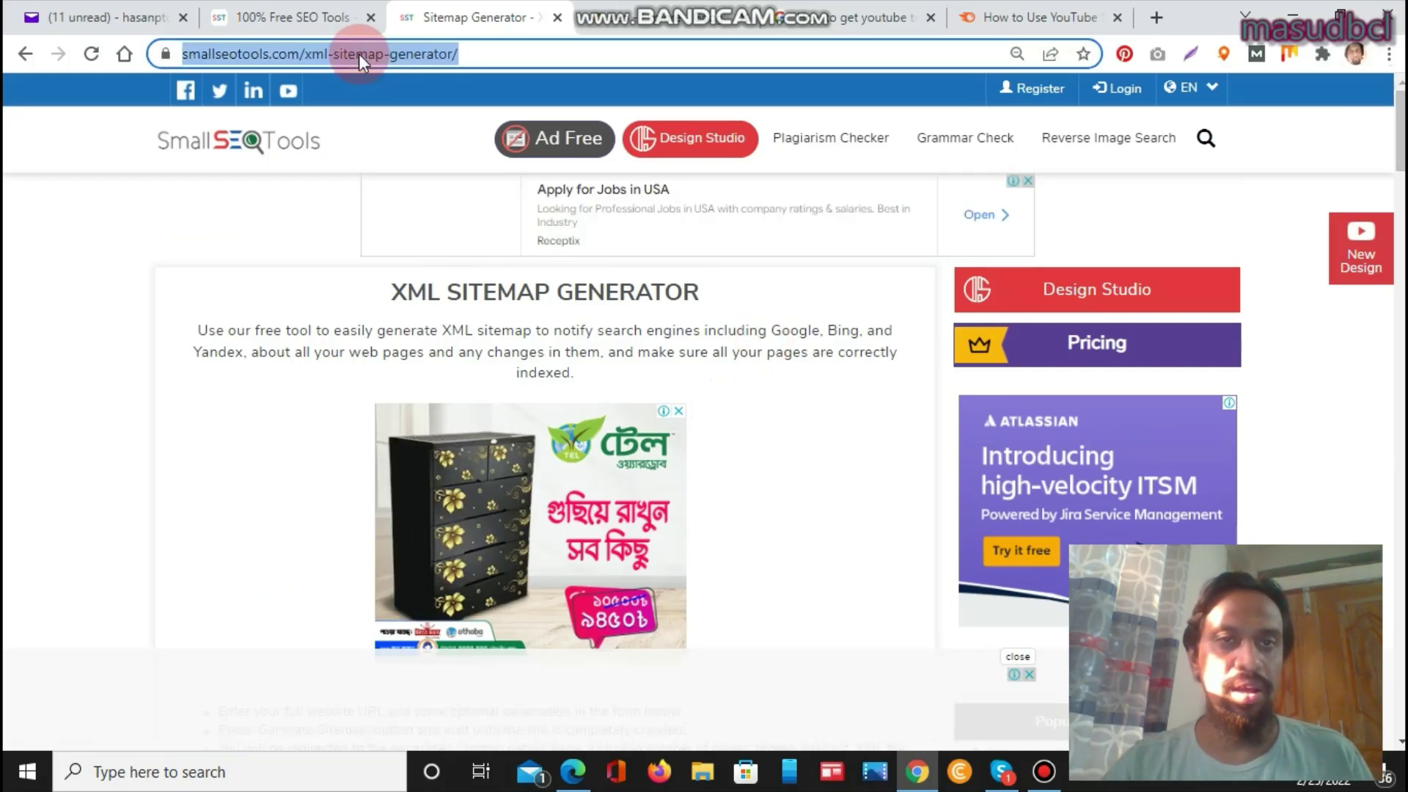
left_click(559, 18)
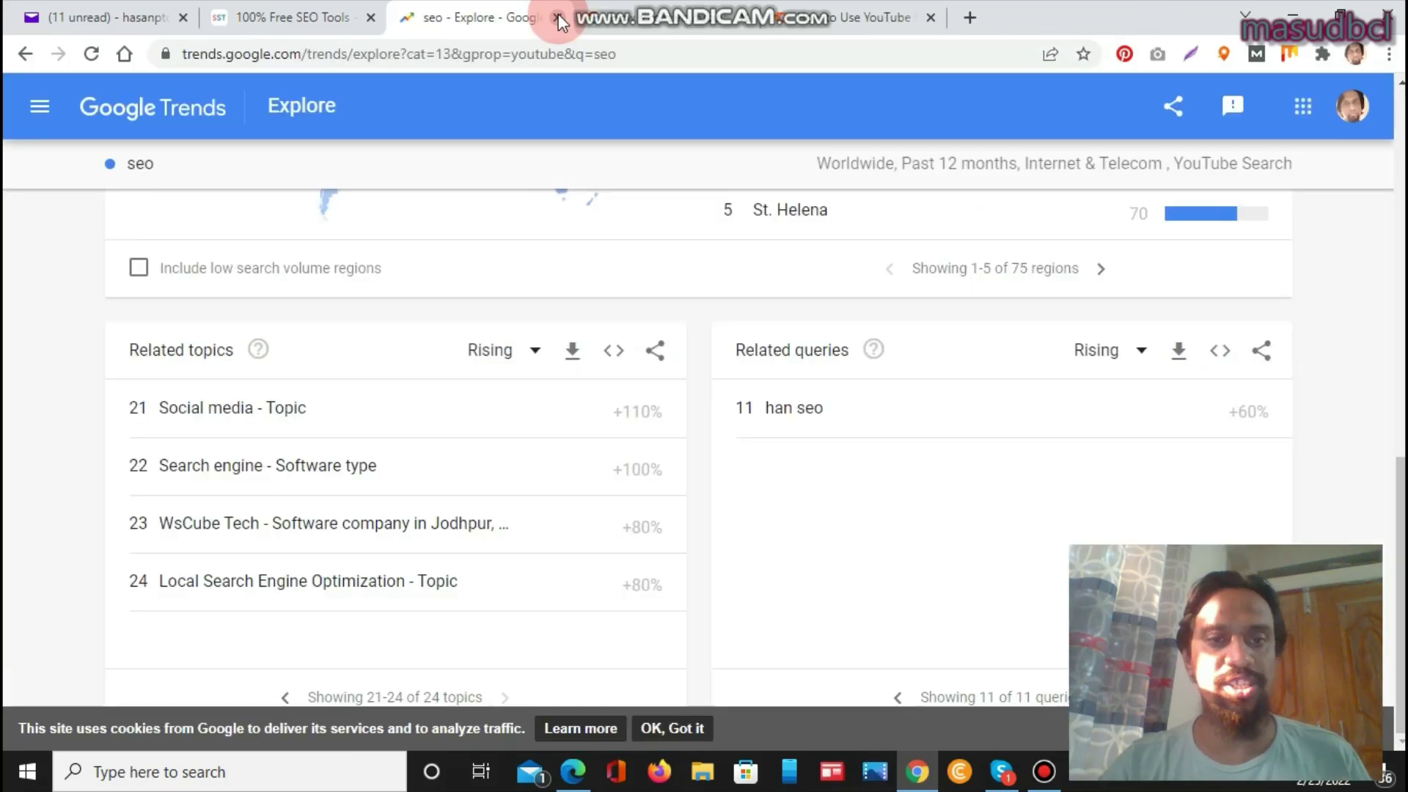
left_click(253, 17)
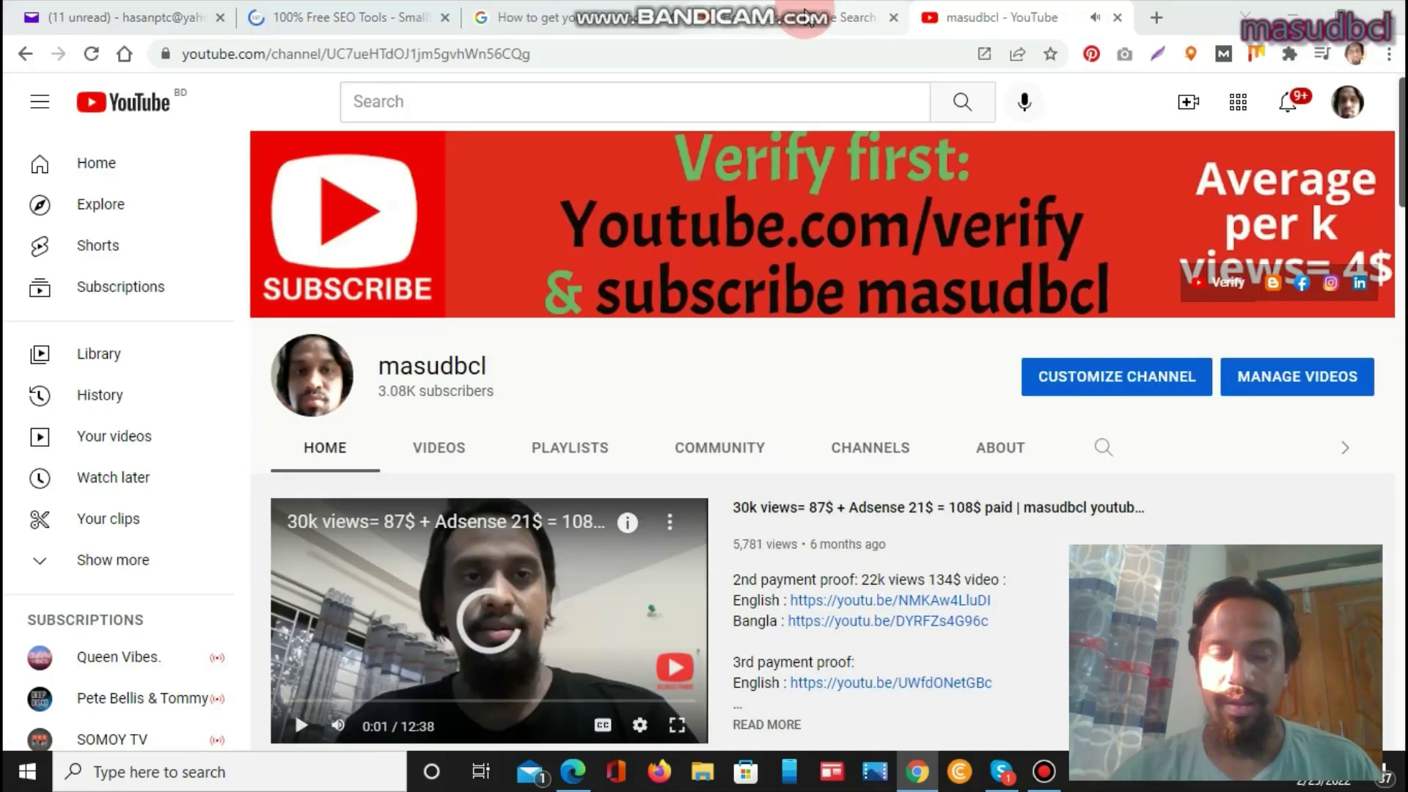
Step: Look through the YouTube channel's home page sections, from Youtube Payment Proof down to the Bangla tutorials
mouse_move(813, 8)
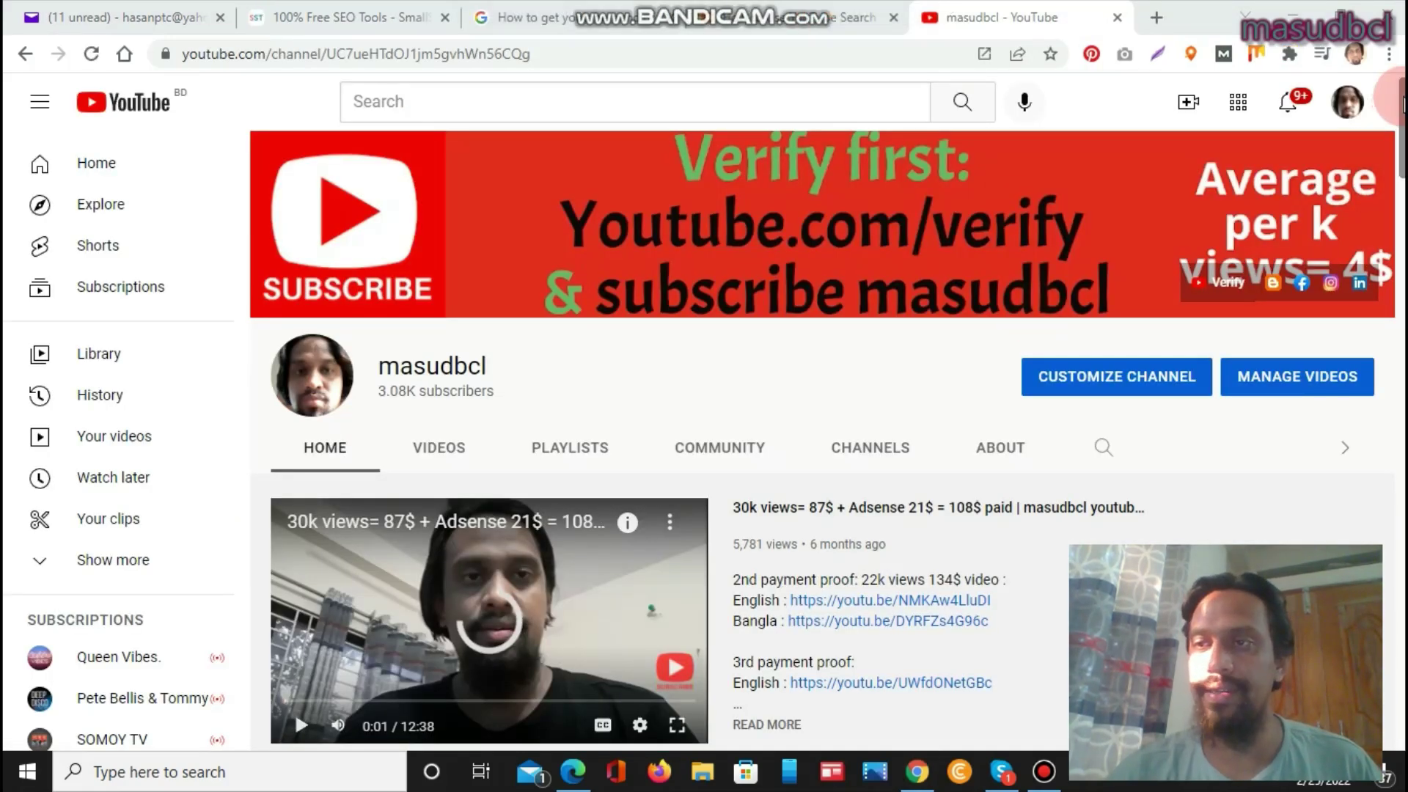
scroll(476, 517, "down", 4)
scroll(716, 318, "down", 2)
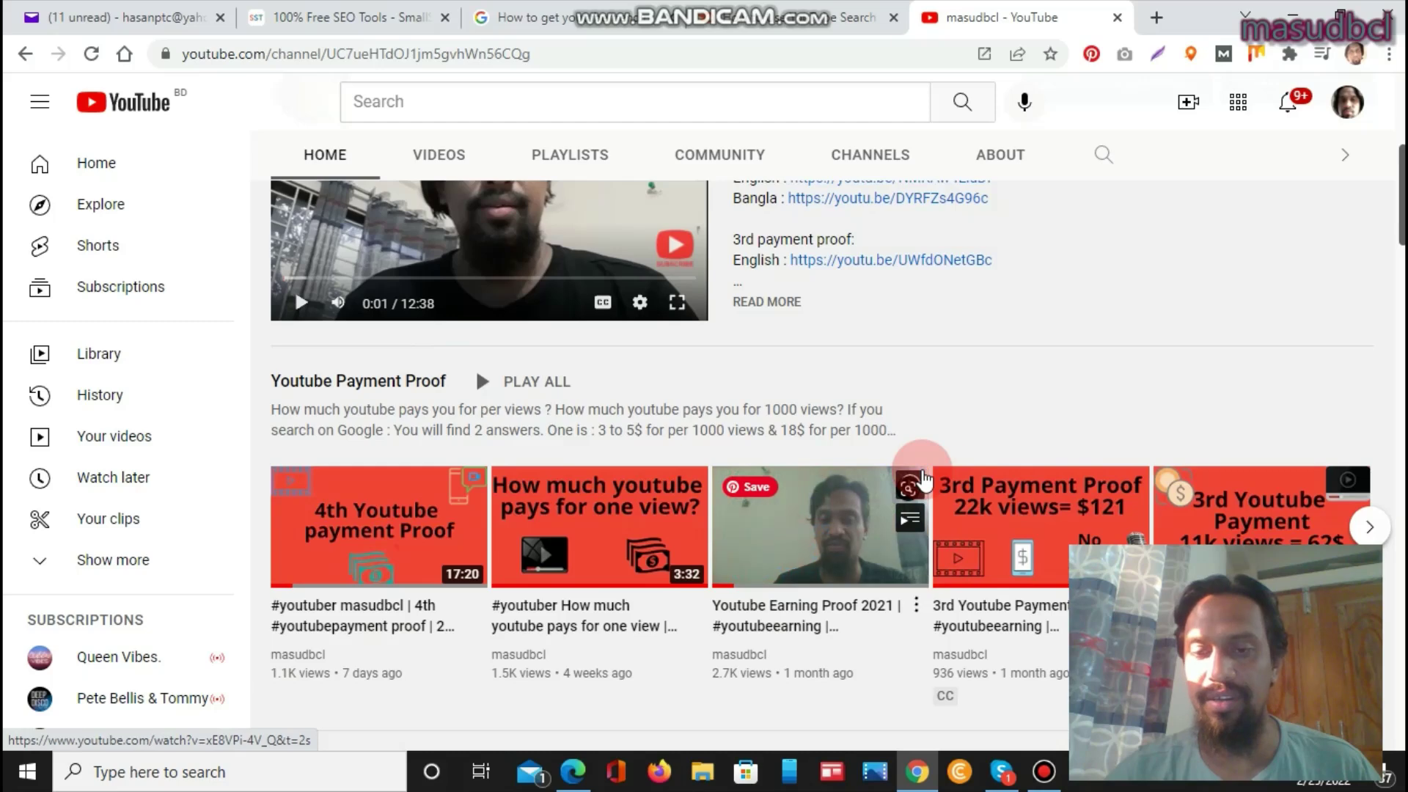
left_click(1246, 367)
left_click_drag(1403, 172, 1403, 267)
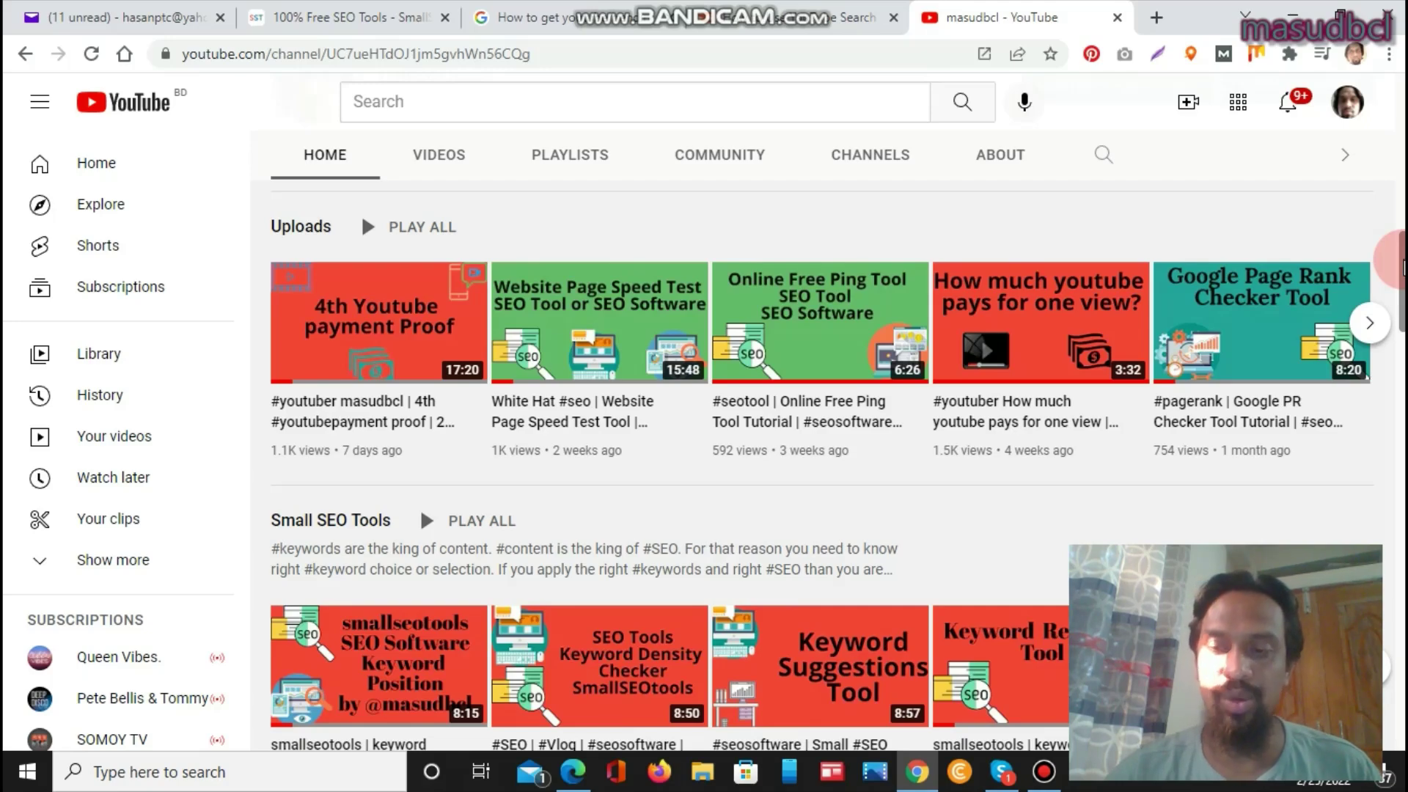
scroll(1402, 267, "down", 8)
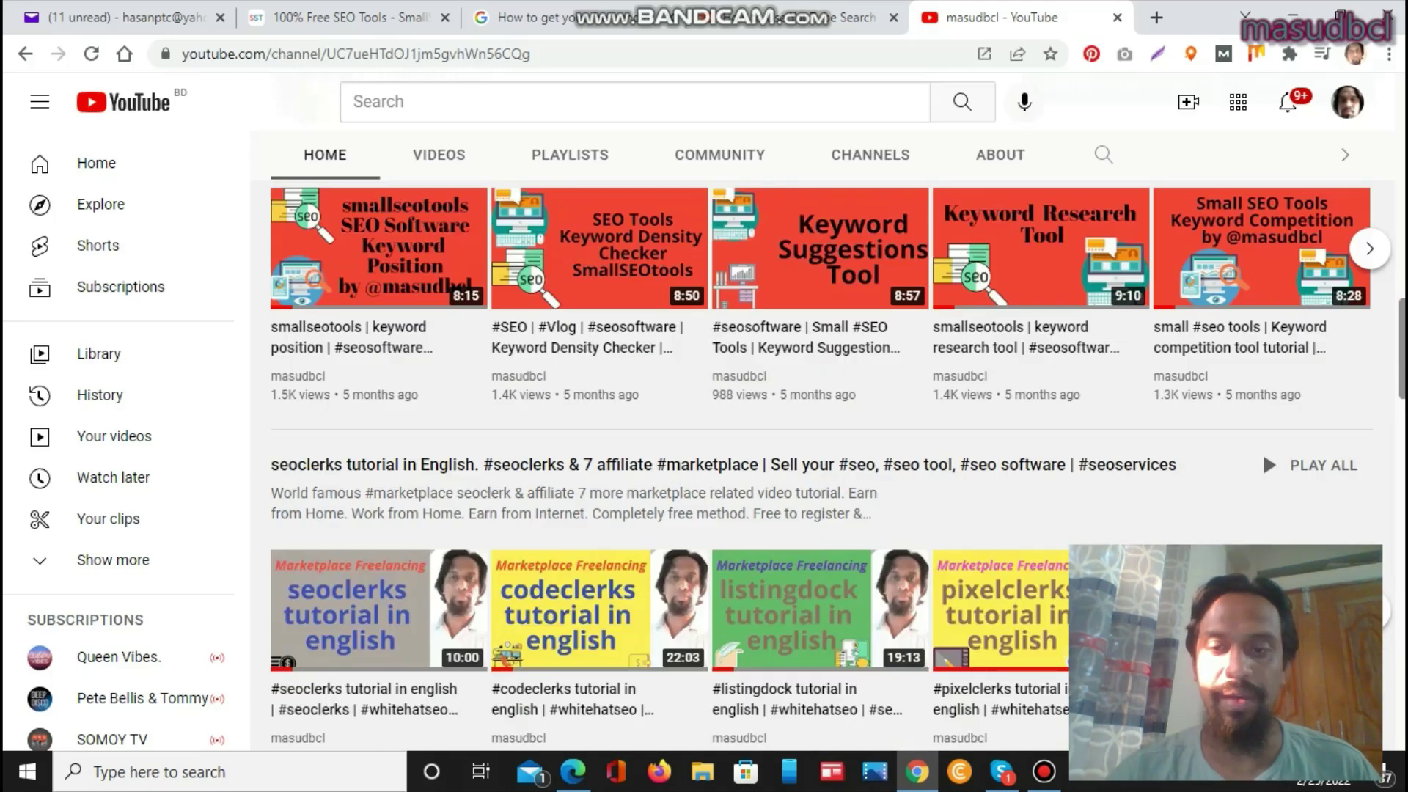
scroll(1015, 577, "down", 6)
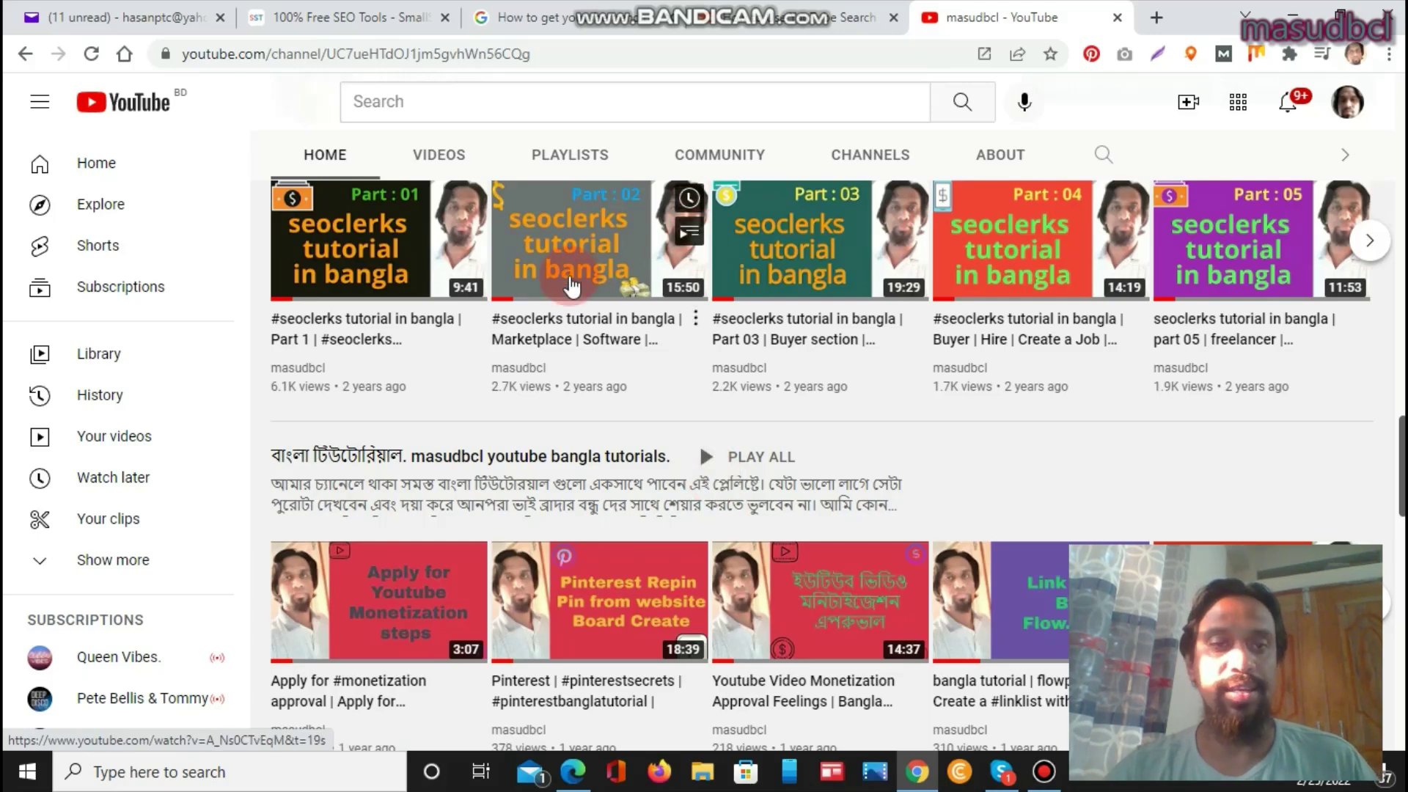
Step: Examine the videos in the channel's seoclerks tutorial in English playlist, including the further entries
scroll(1400, 398, "up", 1)
scroll(1401, 398, "up", 5)
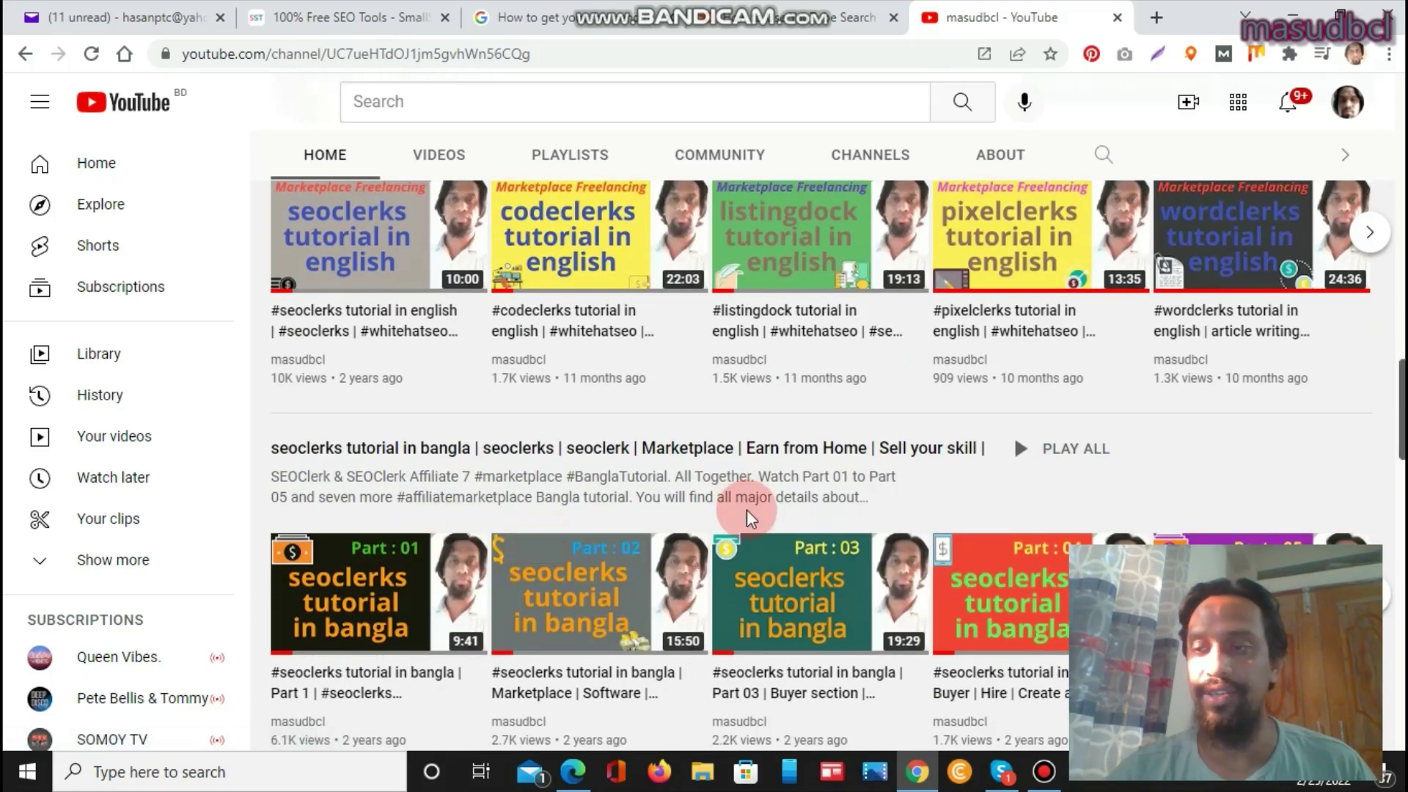
scroll(1399, 399, "up", 3)
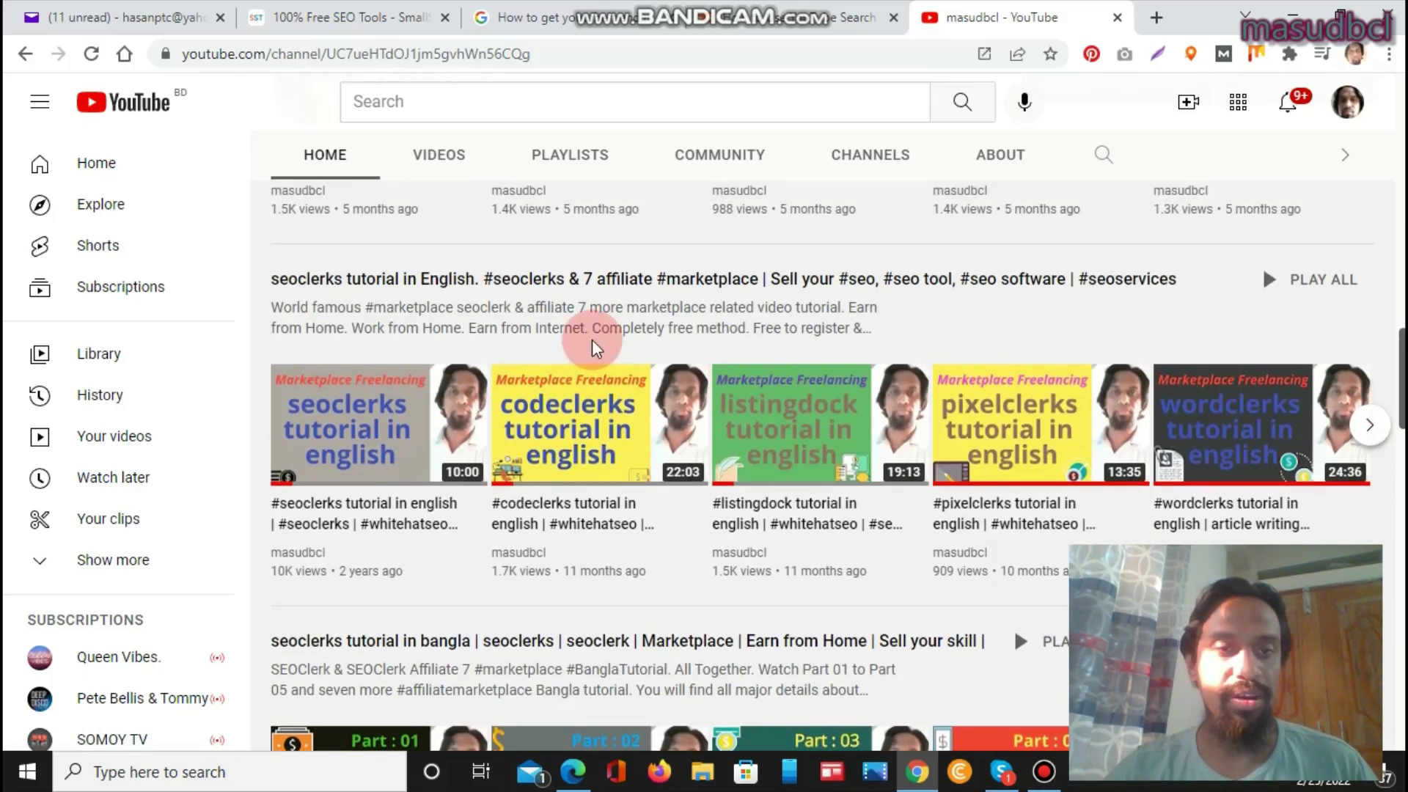
left_click(1369, 421)
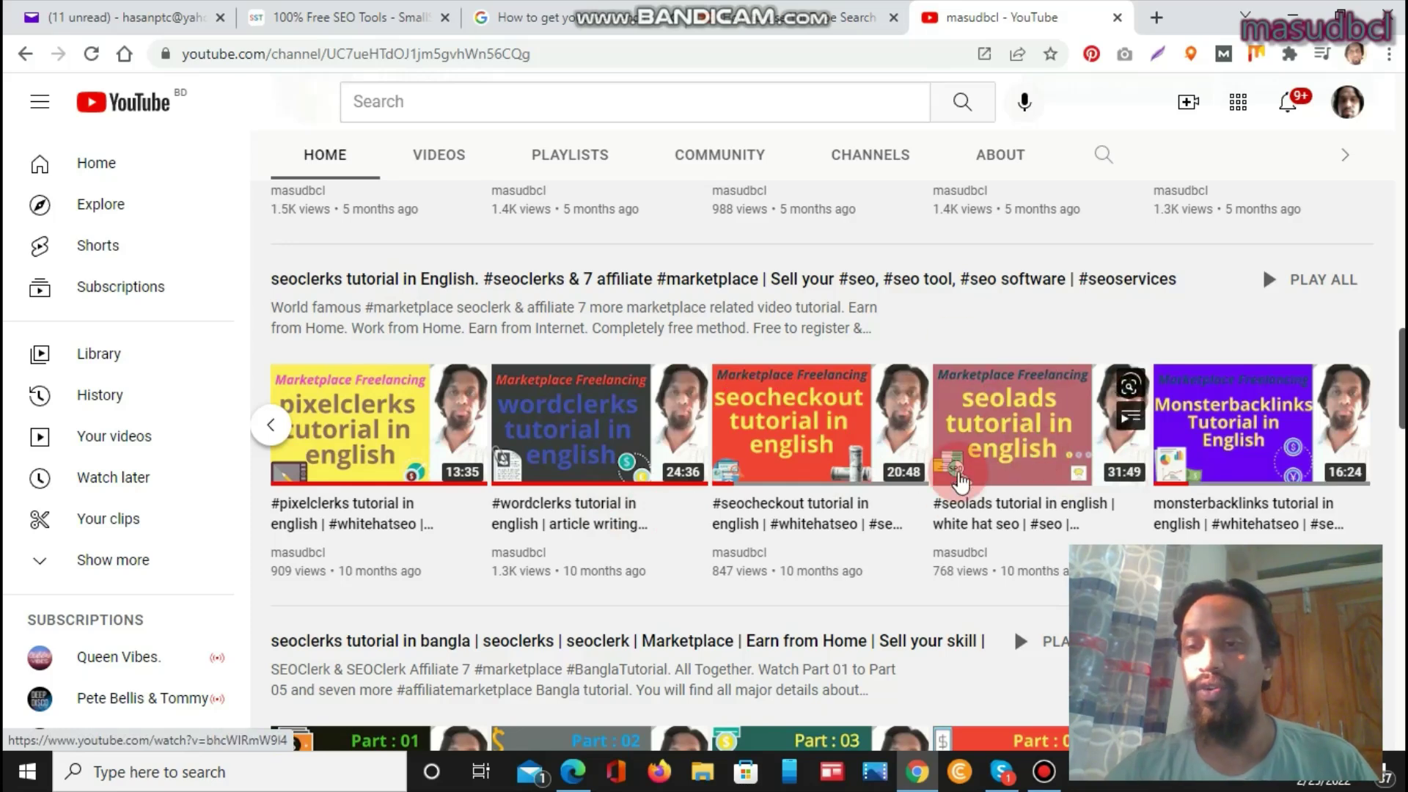
mouse_move(1020, 466)
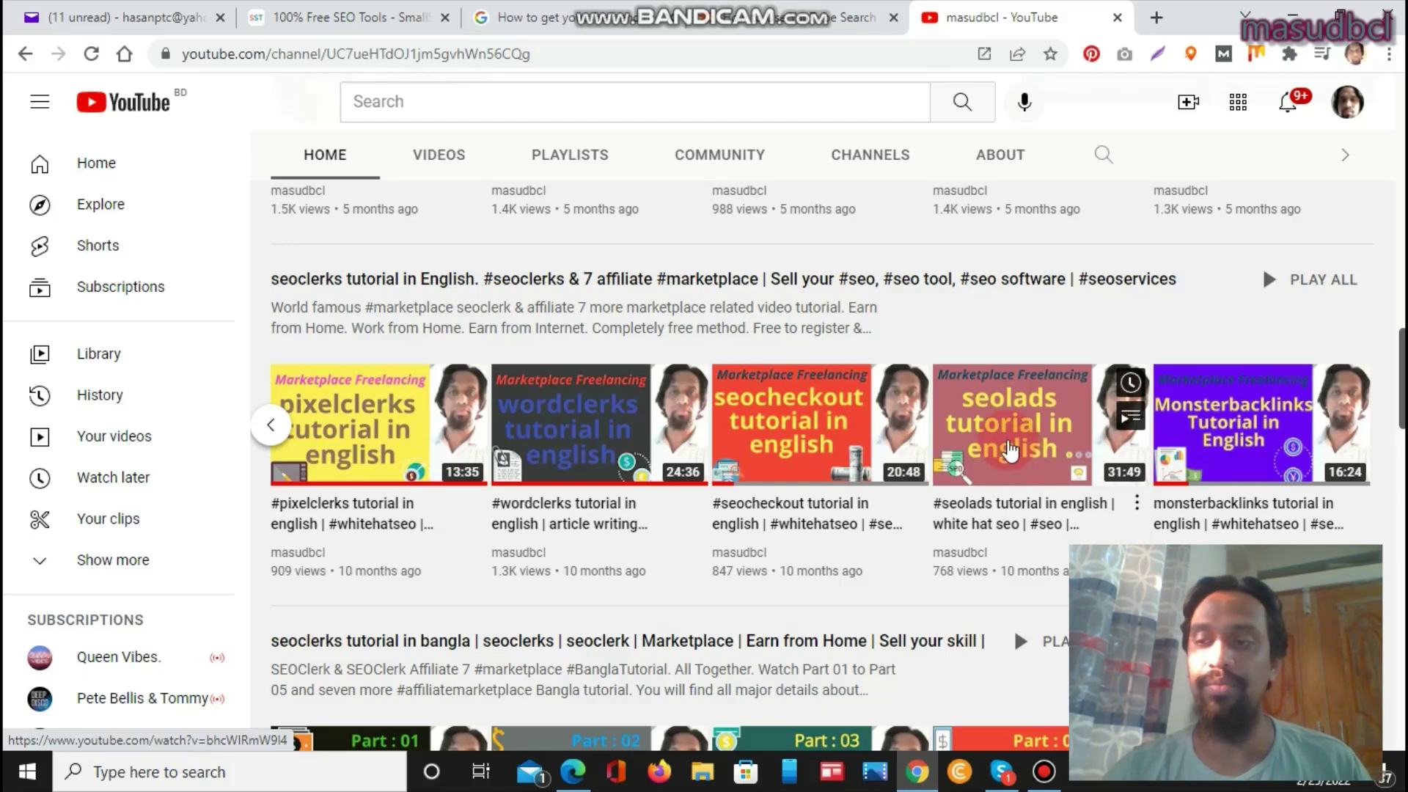
left_click(1401, 389)
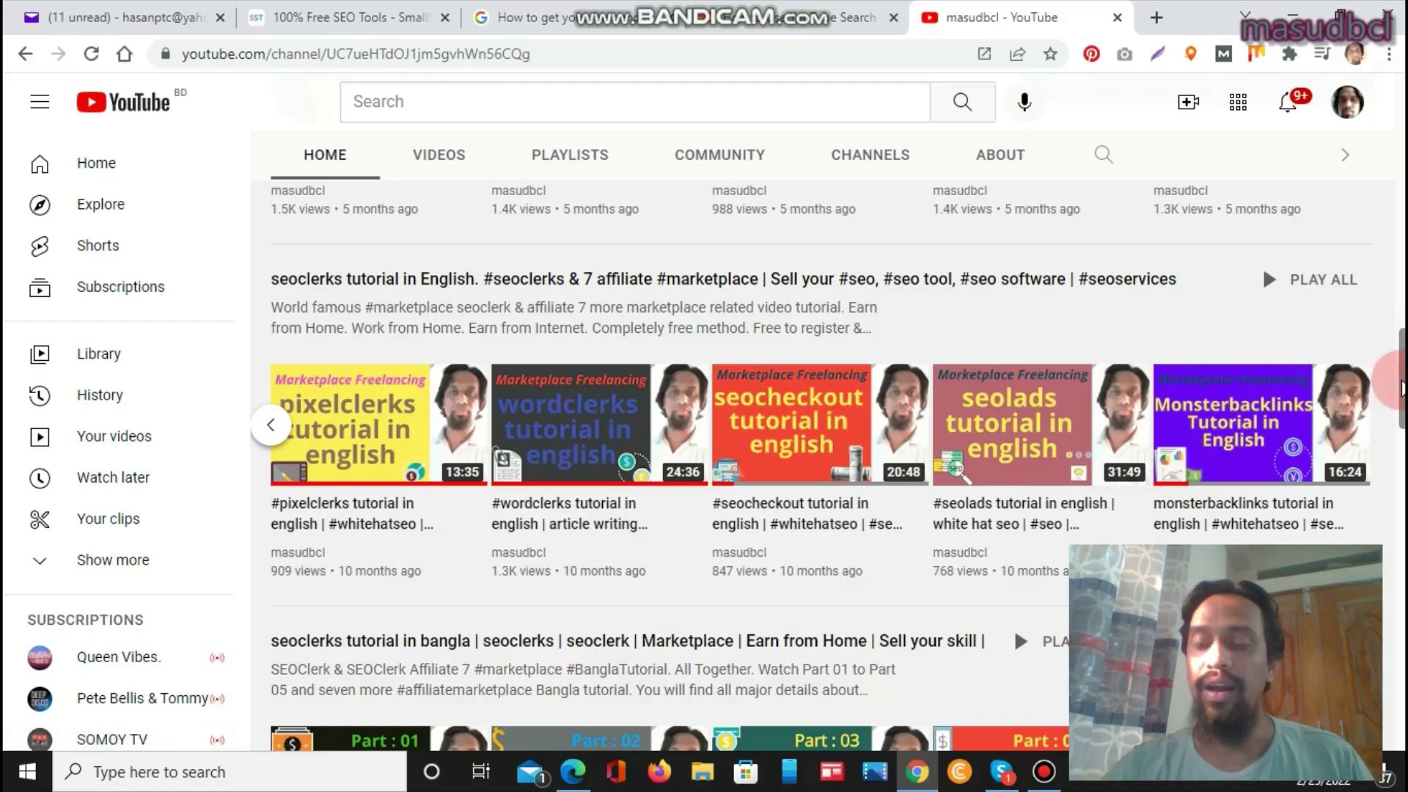
left_click_drag(1403, 388, 1402, 131)
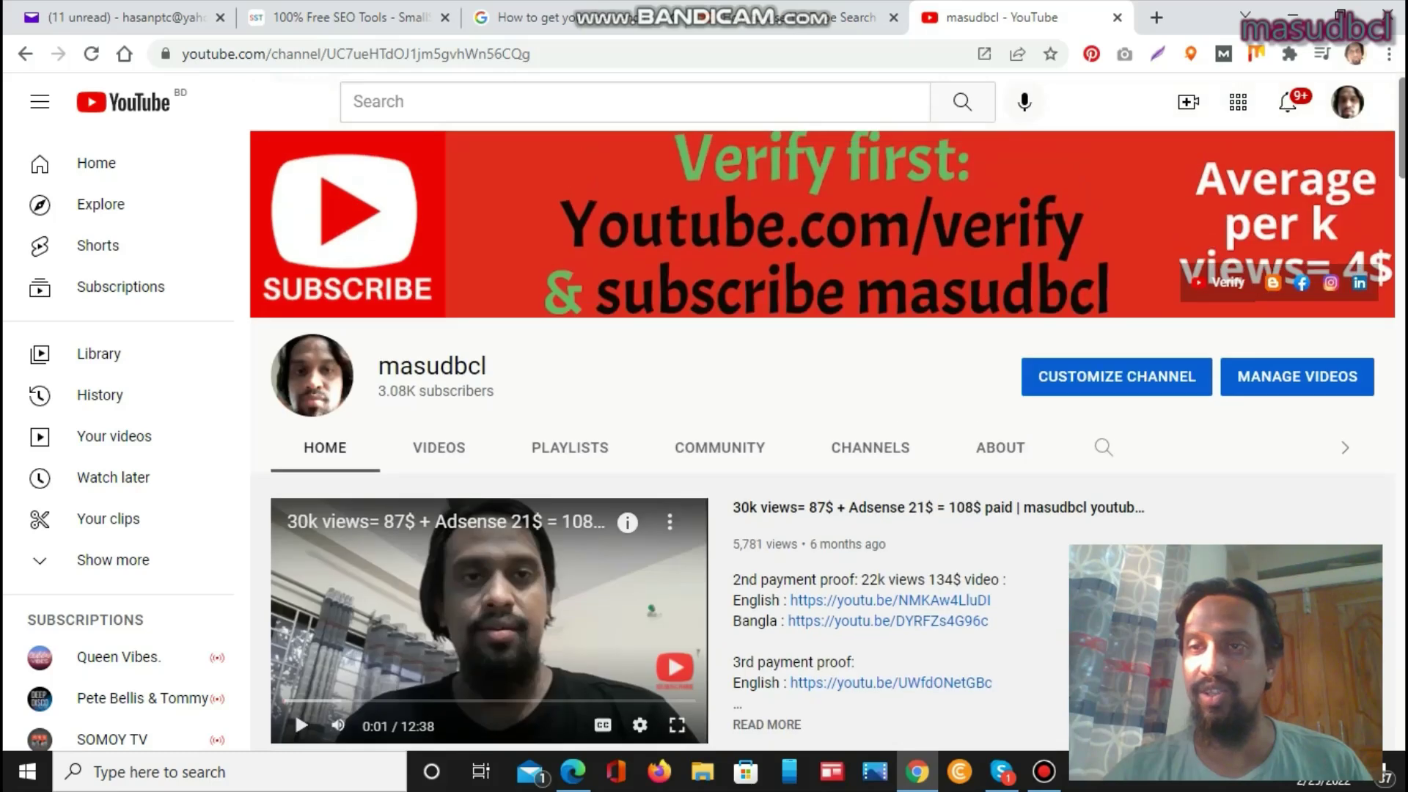
Step: Examine the Small SEO Tools playlist on the YouTube channel's home page through to its last videos
left_click(331, 17)
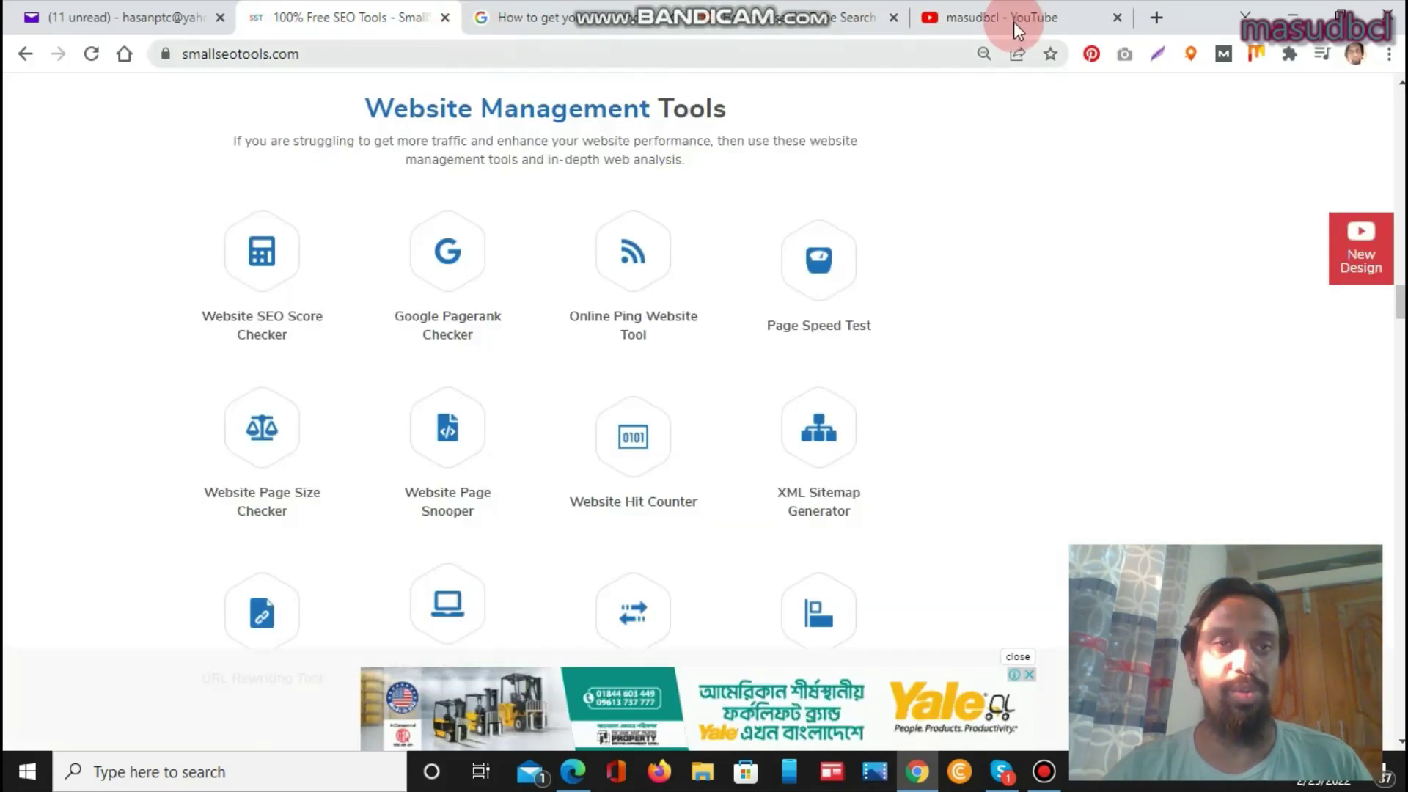
left_click(989, 10)
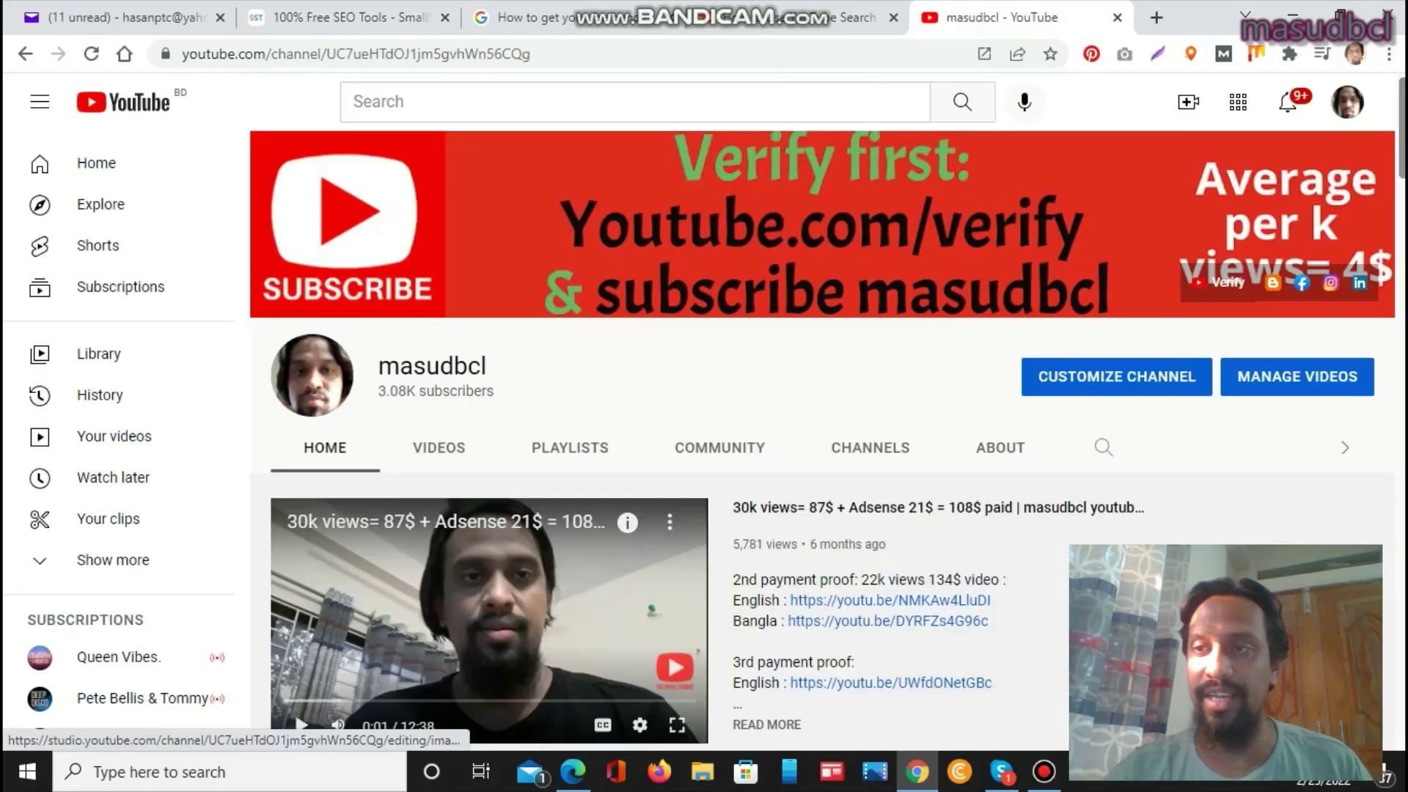
scroll(1341, 234, "down", 5)
scroll(265, 415, "down", 5)
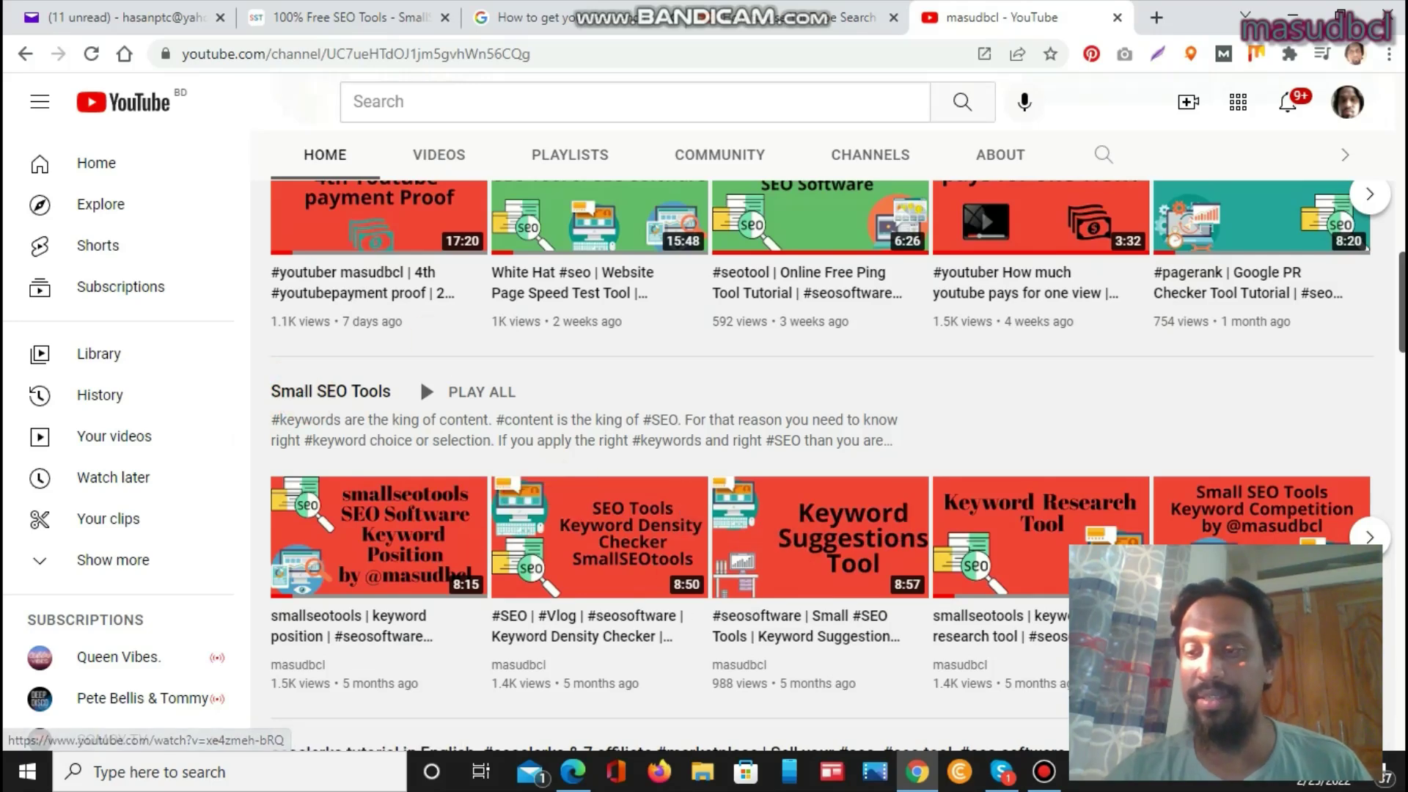
left_click(1370, 538)
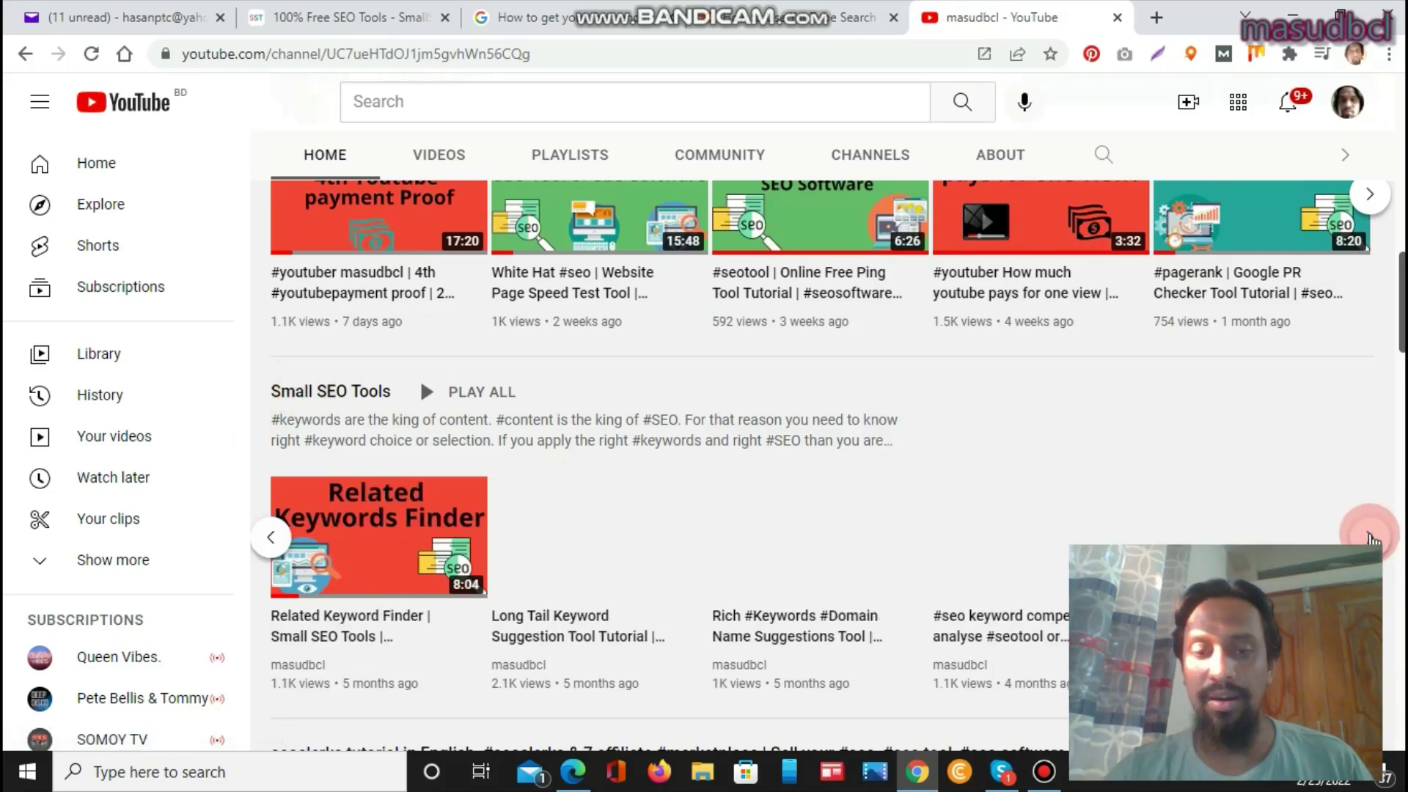
left_click(1370, 537)
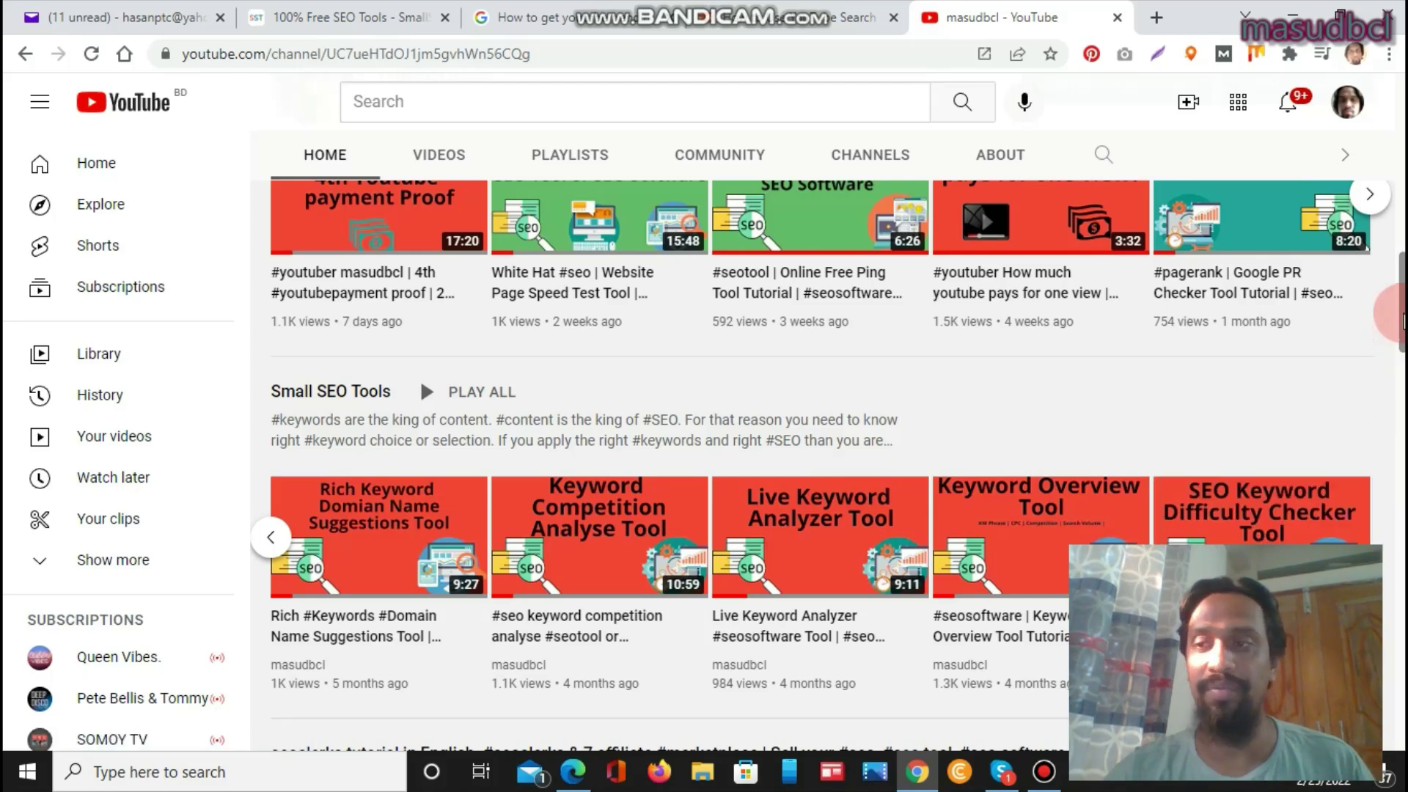
scroll(1401, 337, "up", 5)
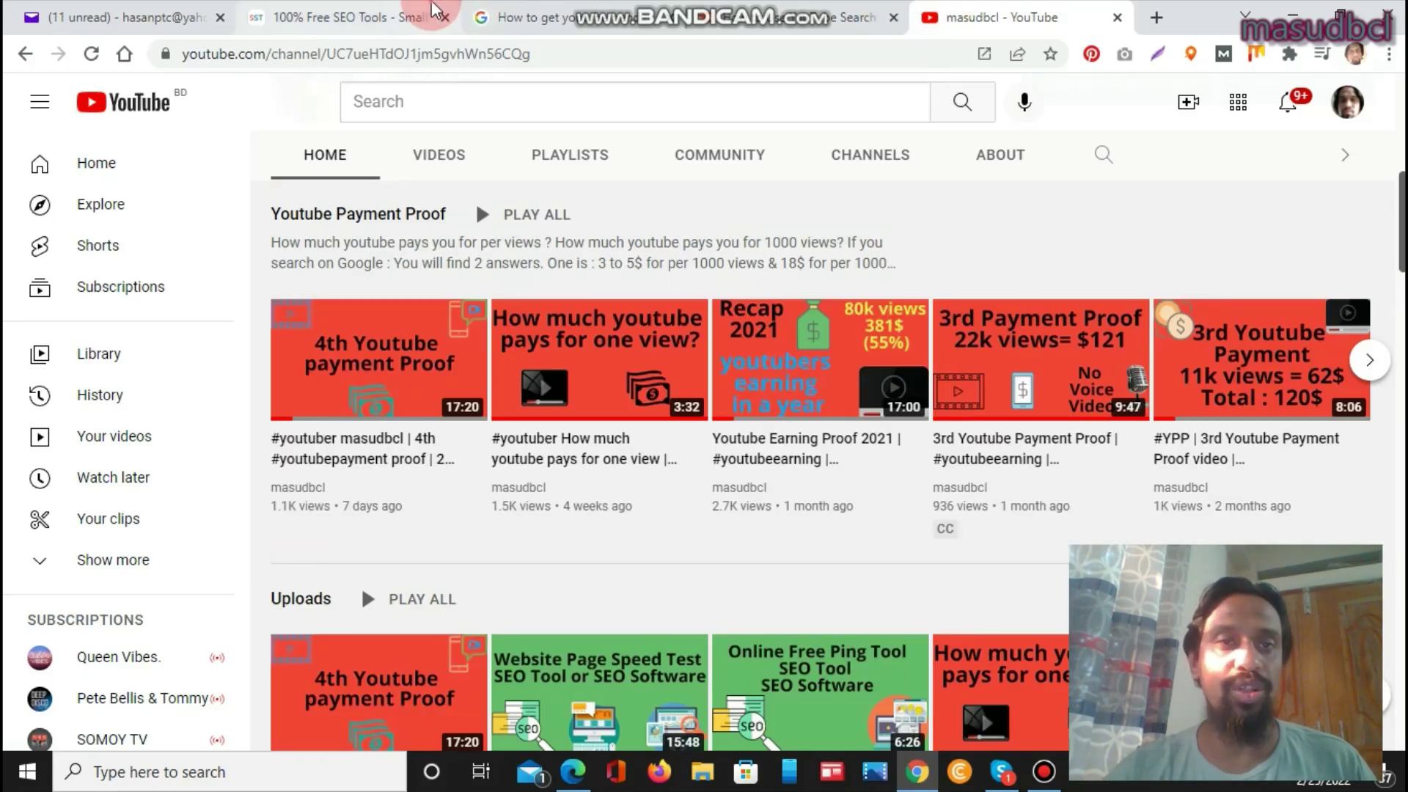
Step: Close the spare search page and review the keyword, backlink and website management tools on the Small SEO Tools site
left_click(456, 15)
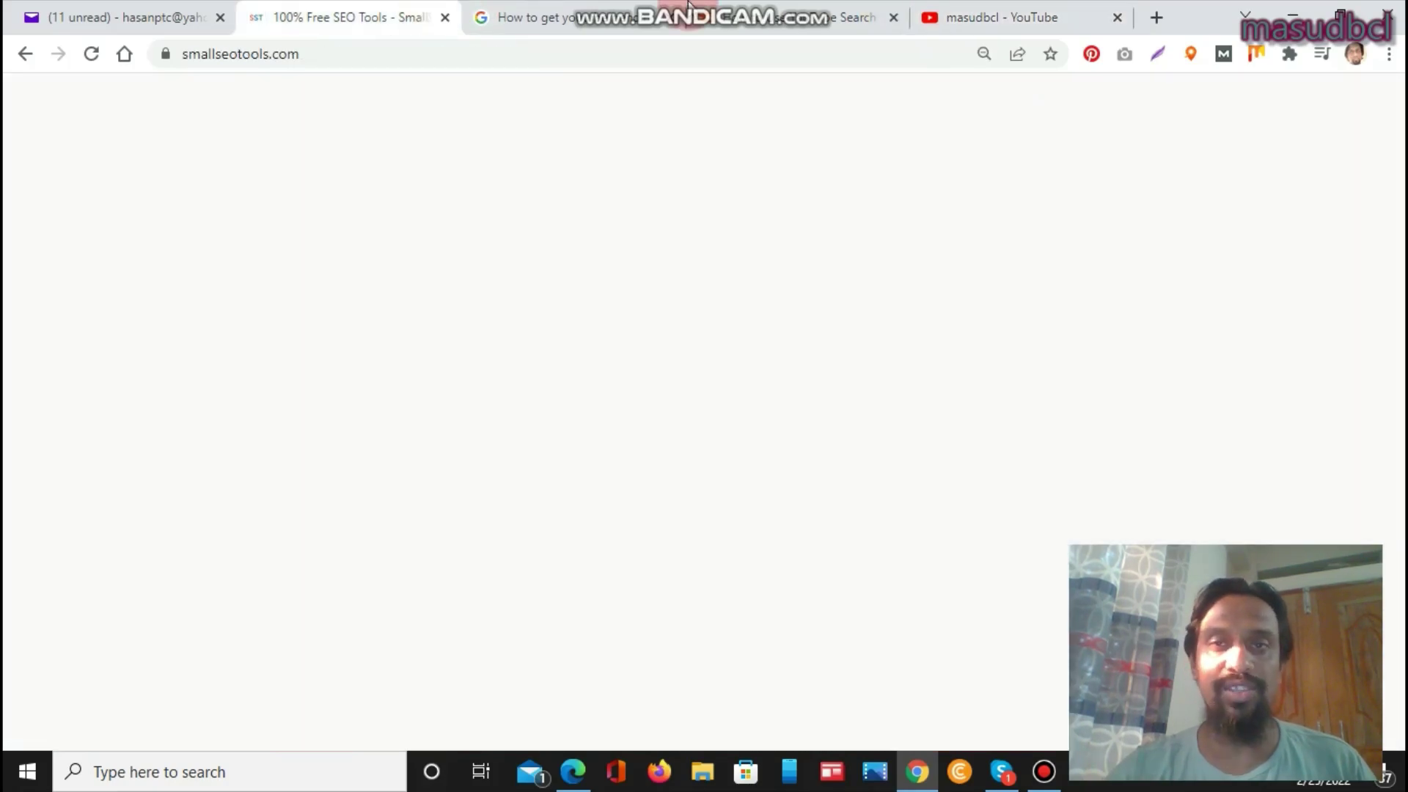
left_click(895, 18)
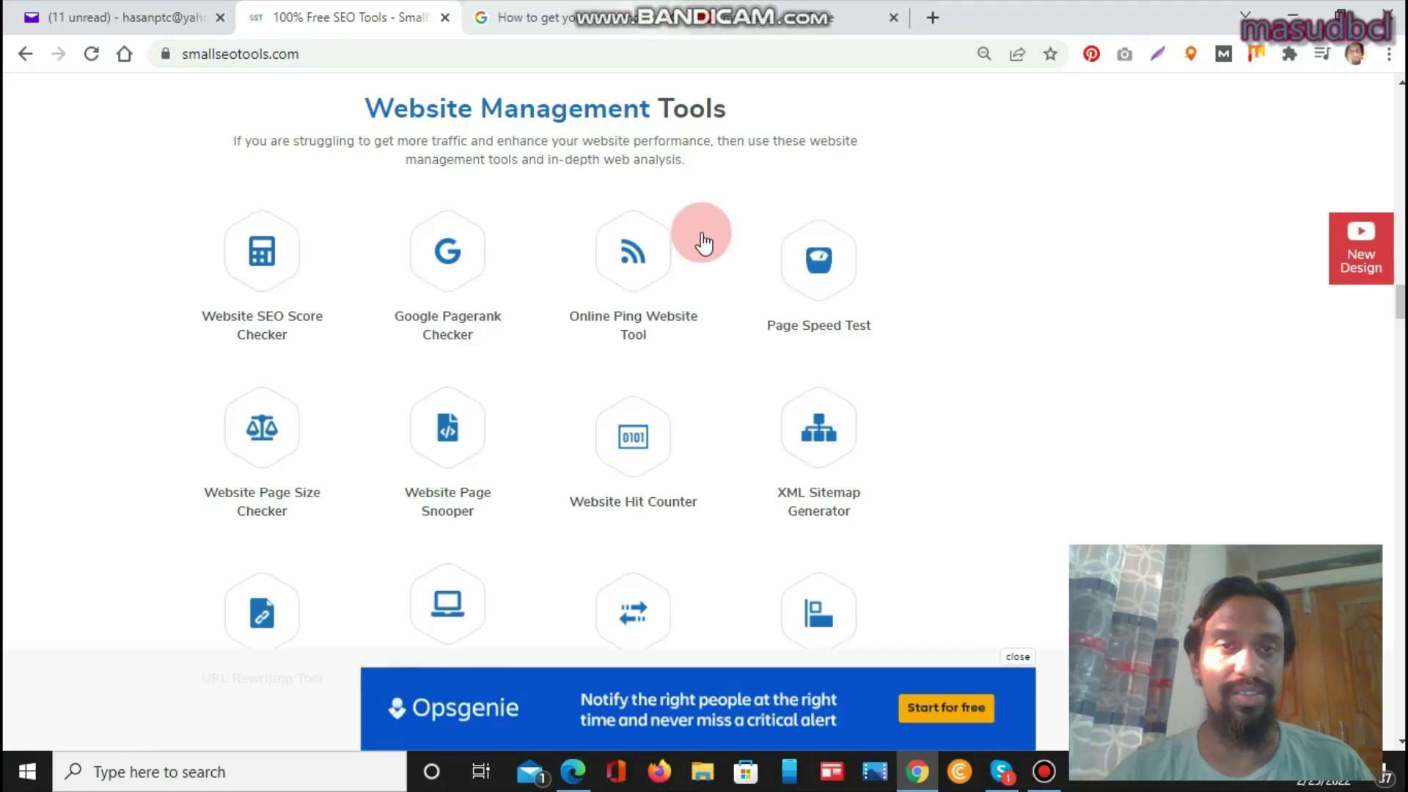
left_click_drag(1401, 301, 1403, 236)
scroll(1403, 231, "up", 2)
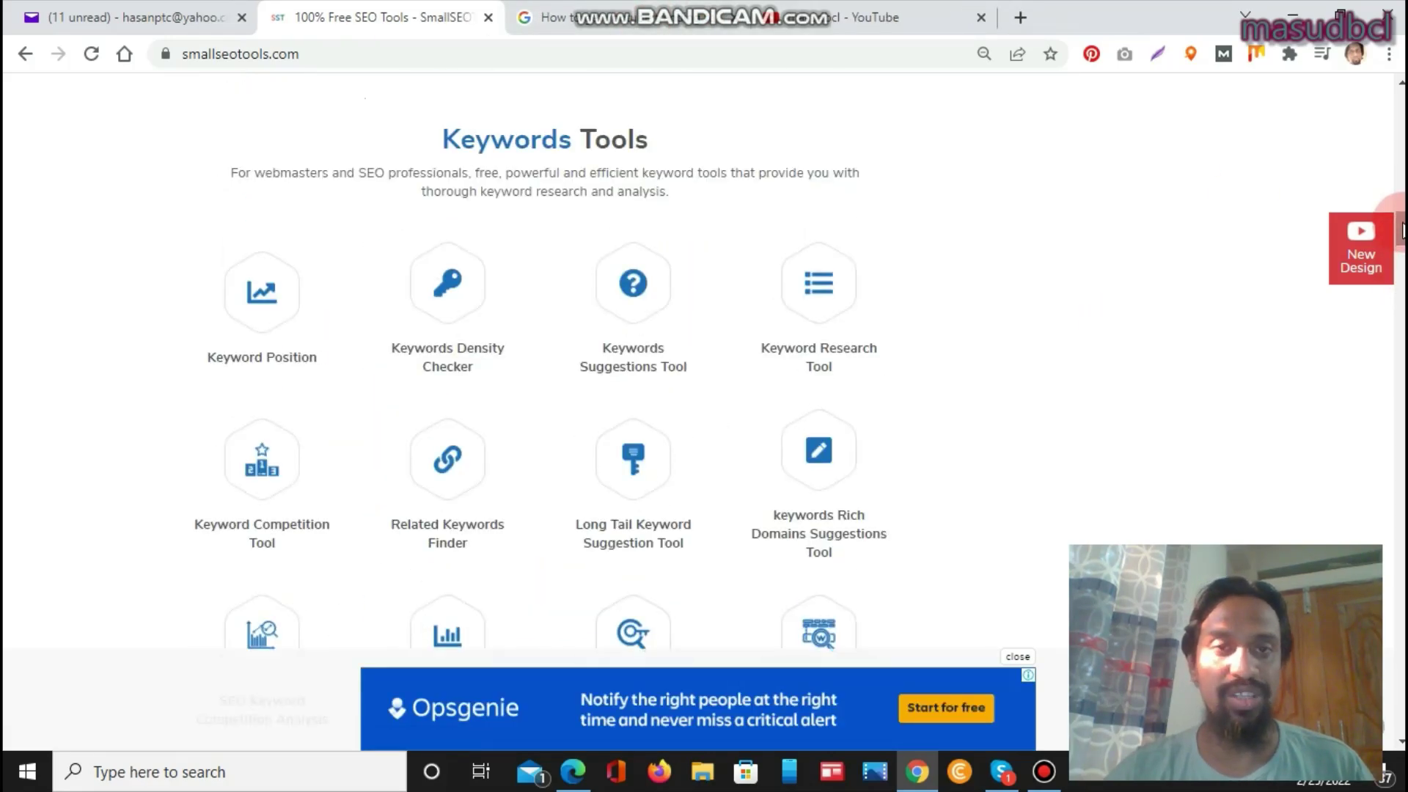
scroll(1403, 233, "down", 12)
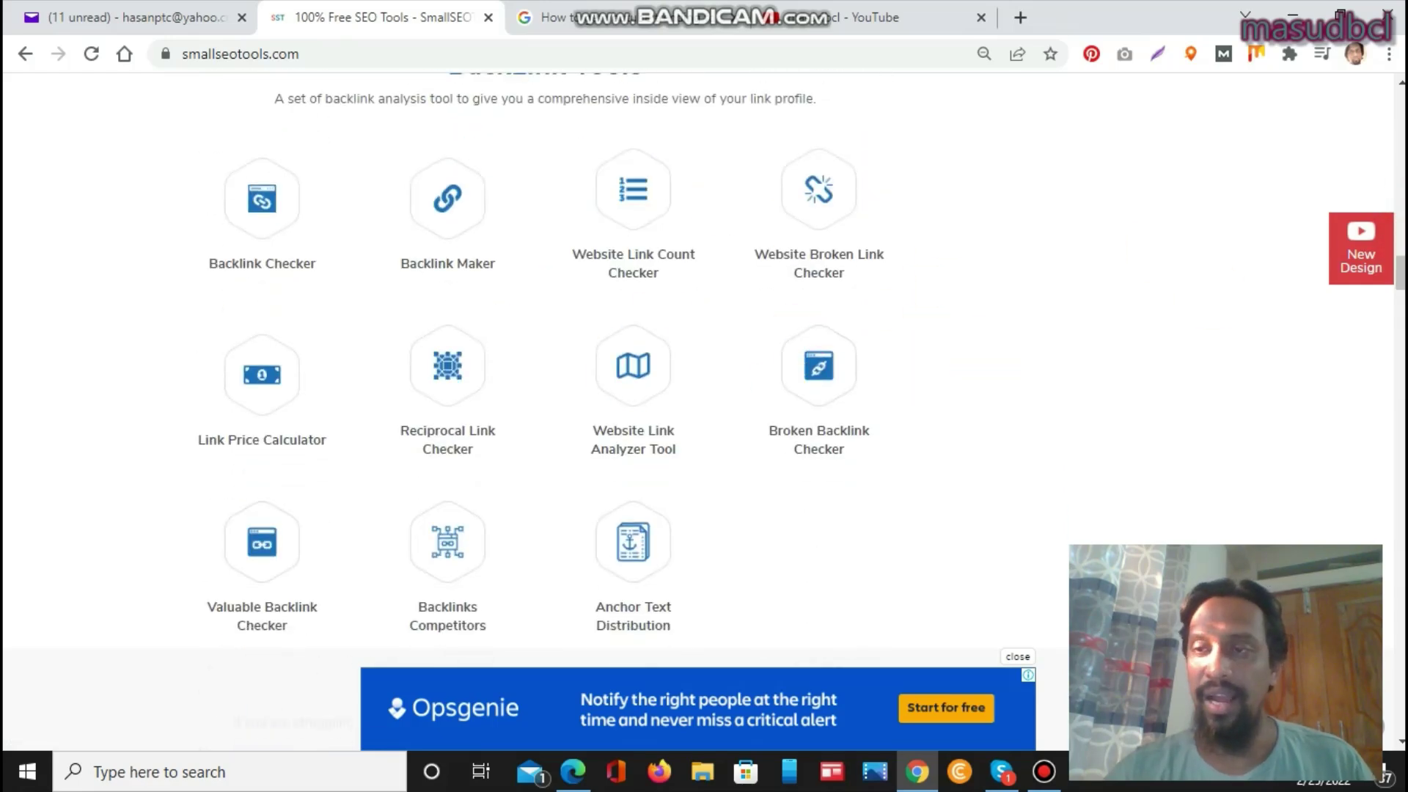
scroll(1383, 300, "down", 9)
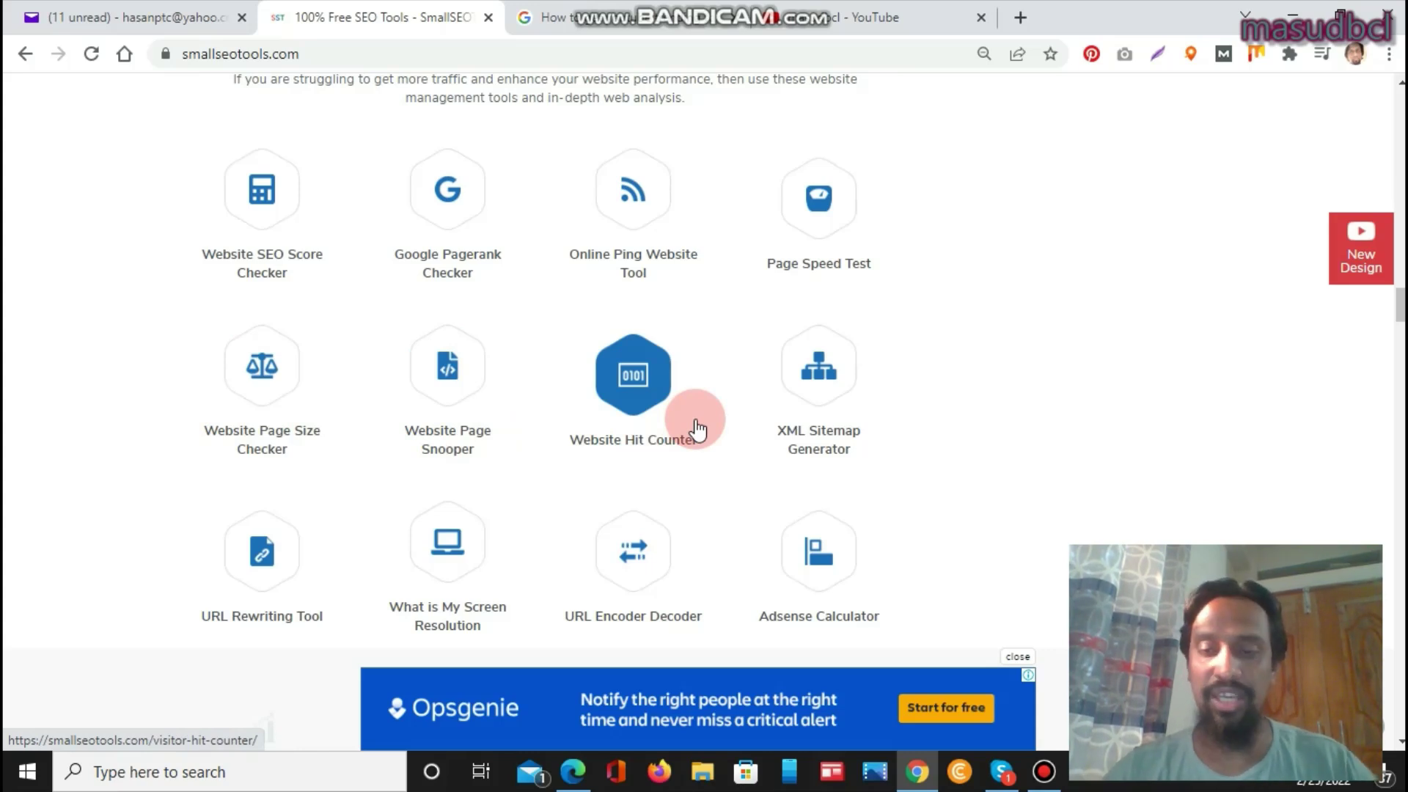
Step: Open the XML Sitemap Generator in a separate browser tab and bring up its input form
right_click(823, 397)
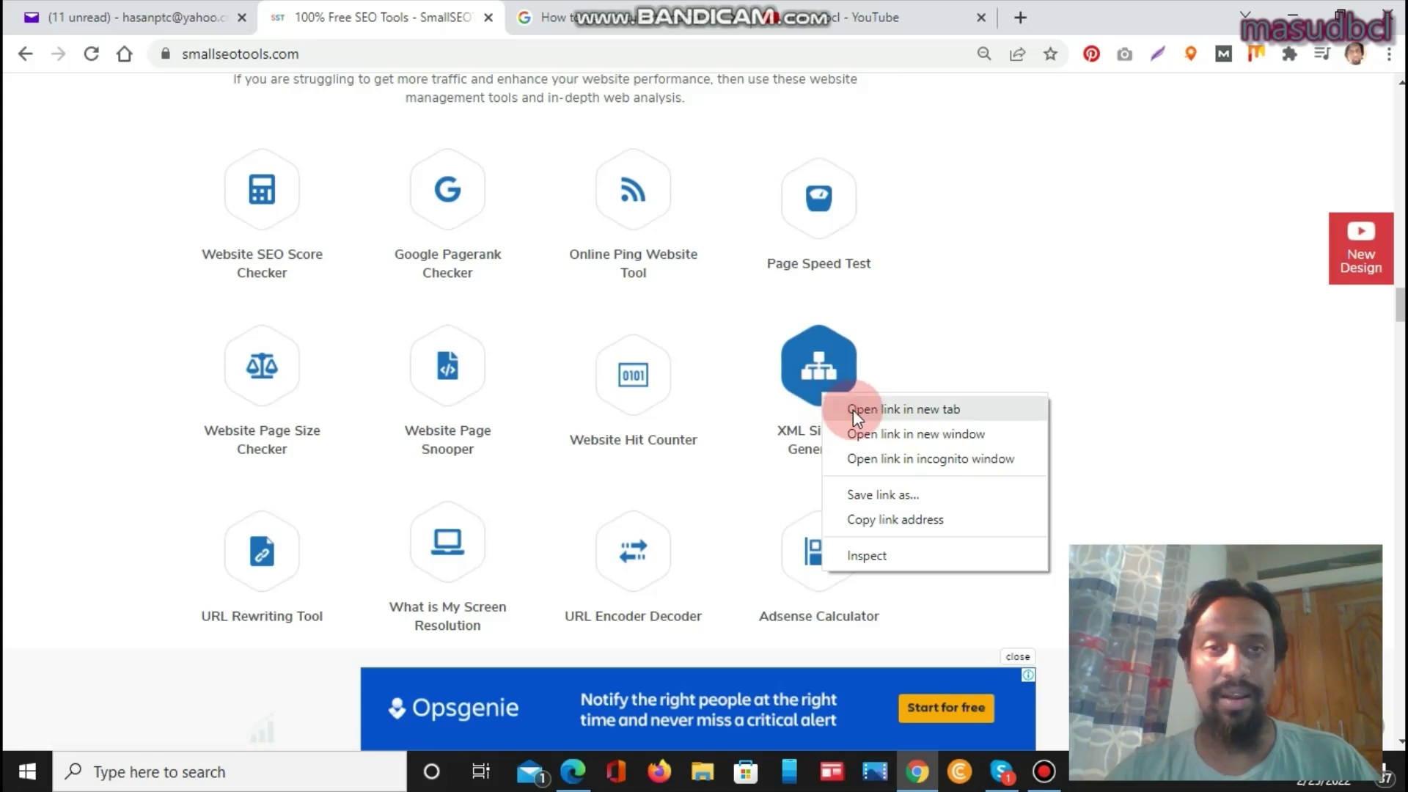
left_click(853, 409)
left_click(586, 14)
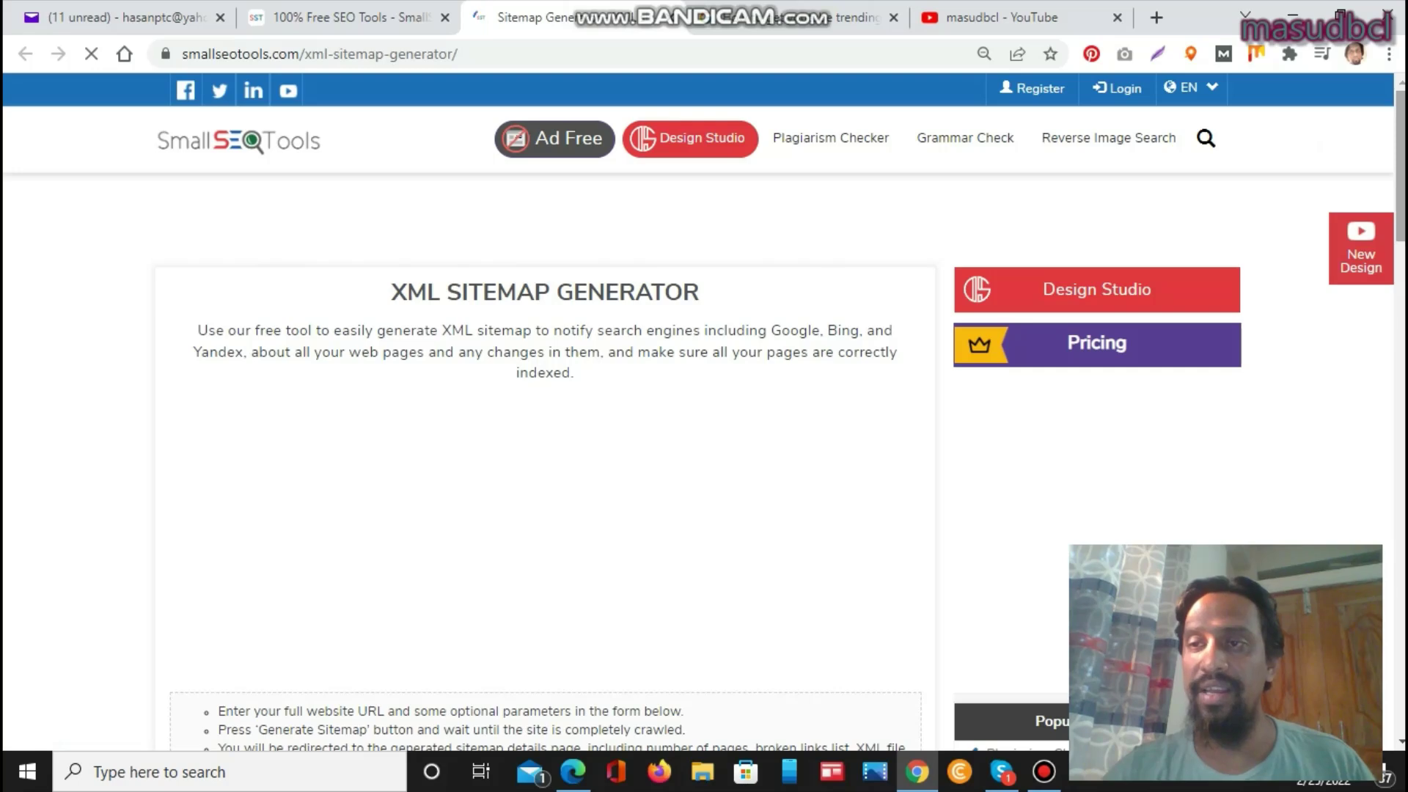
scroll(704, 410, "down", 6)
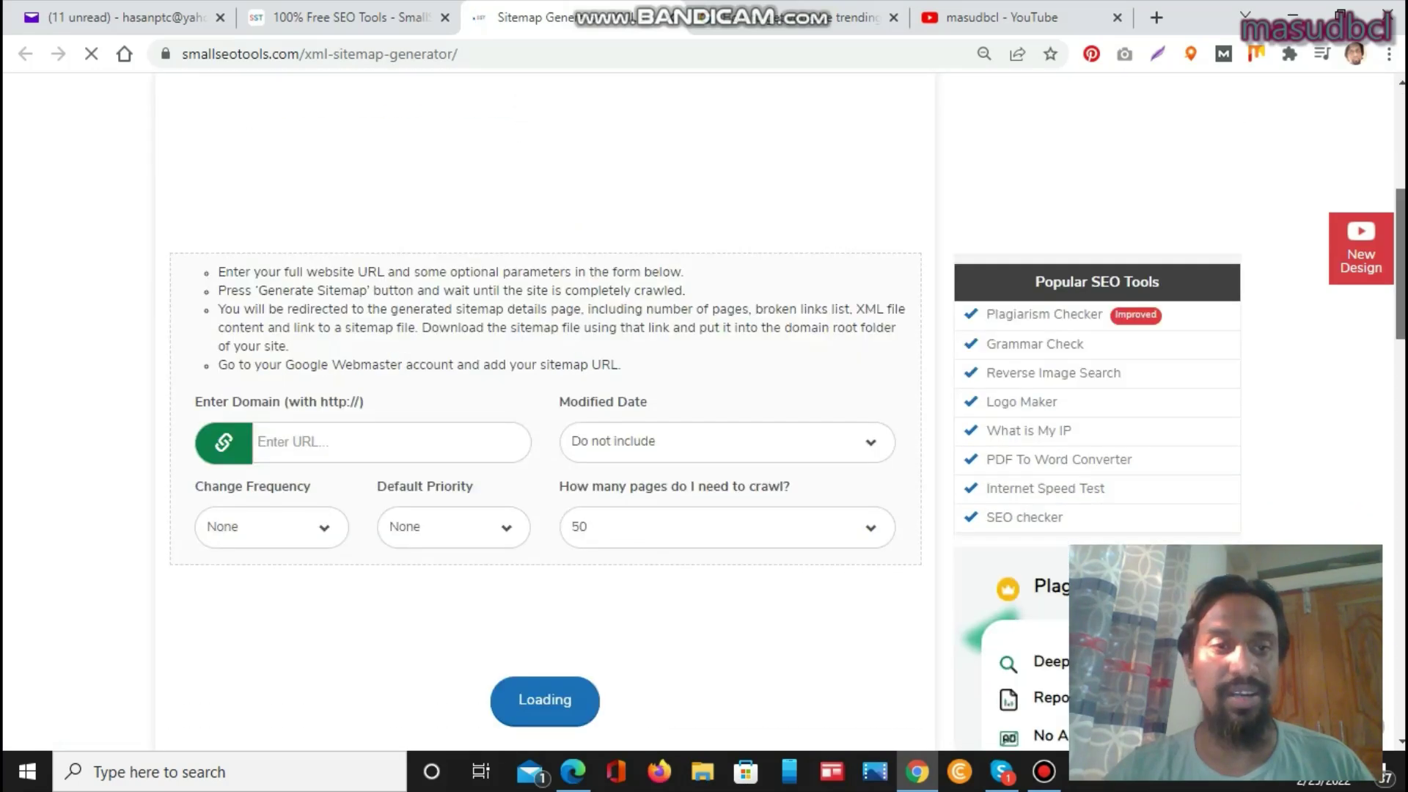
scroll(774, 241, "down", 1)
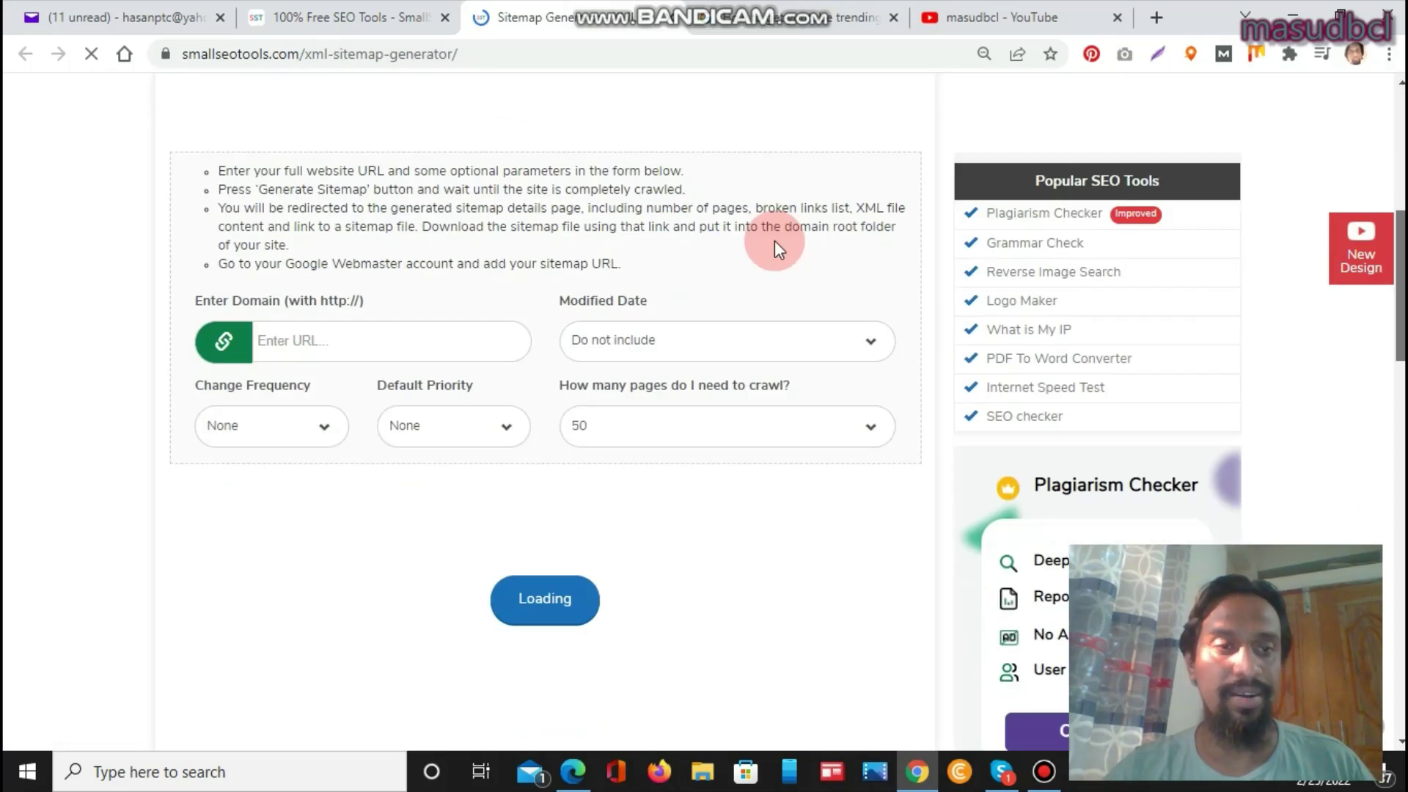
left_click(327, 338)
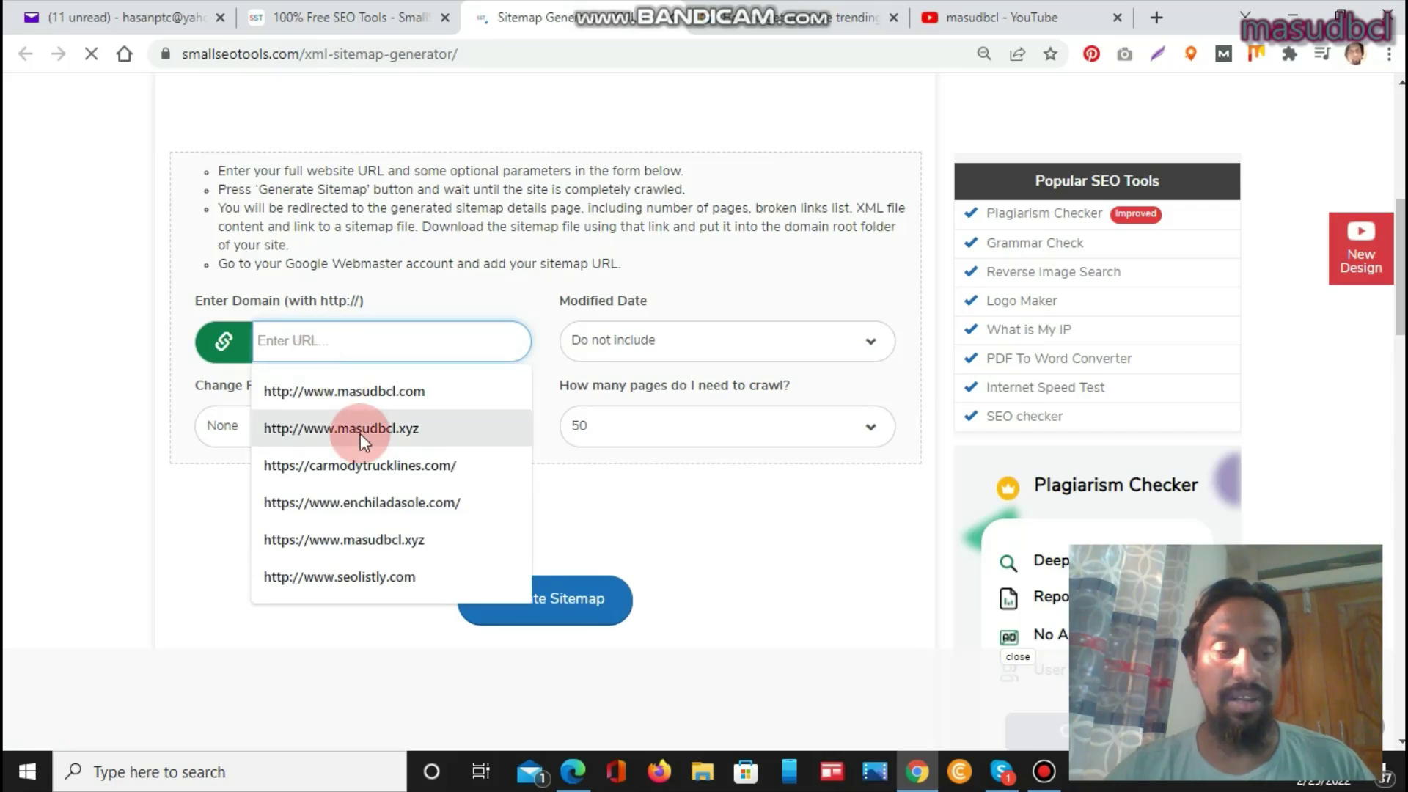
left_click(360, 434)
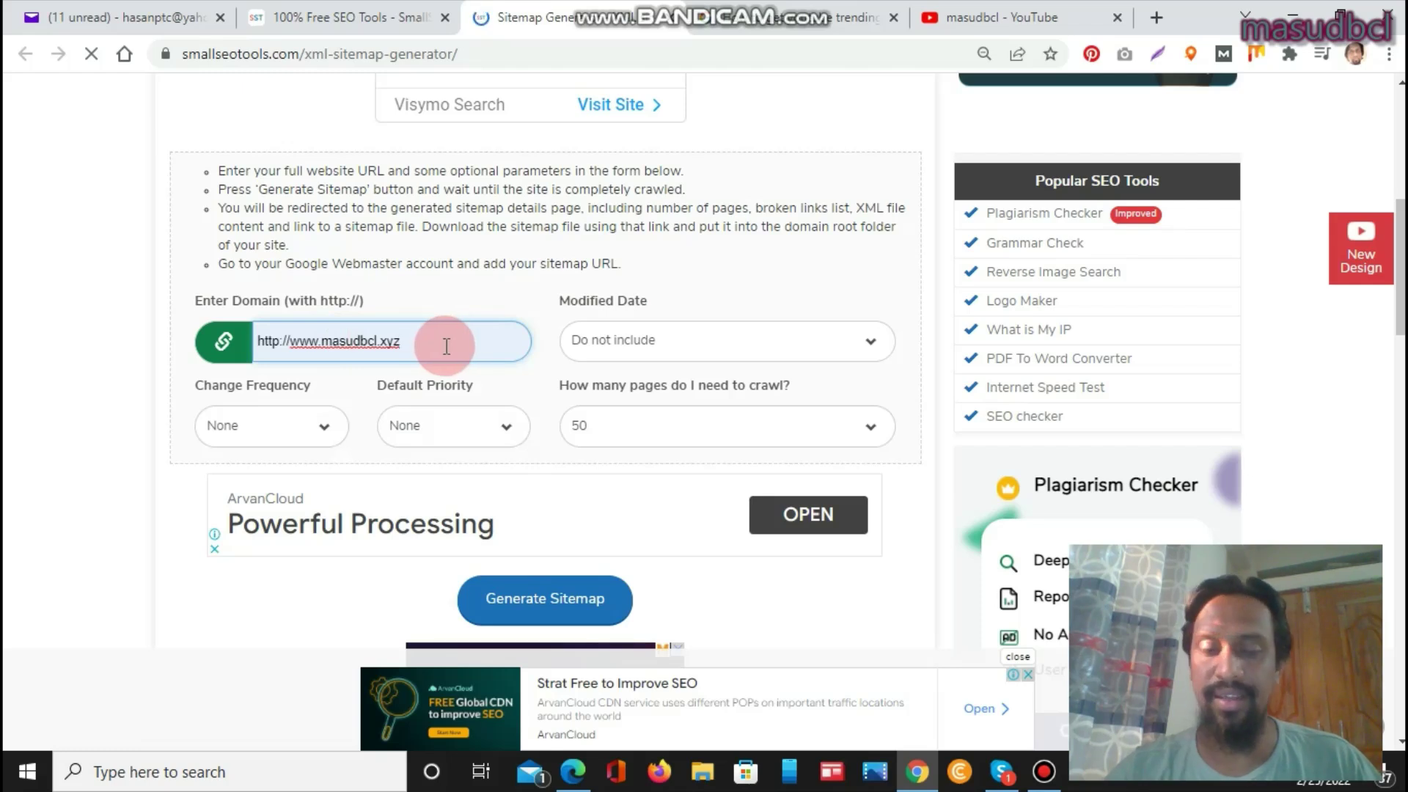
left_click(638, 340)
left_click(642, 339)
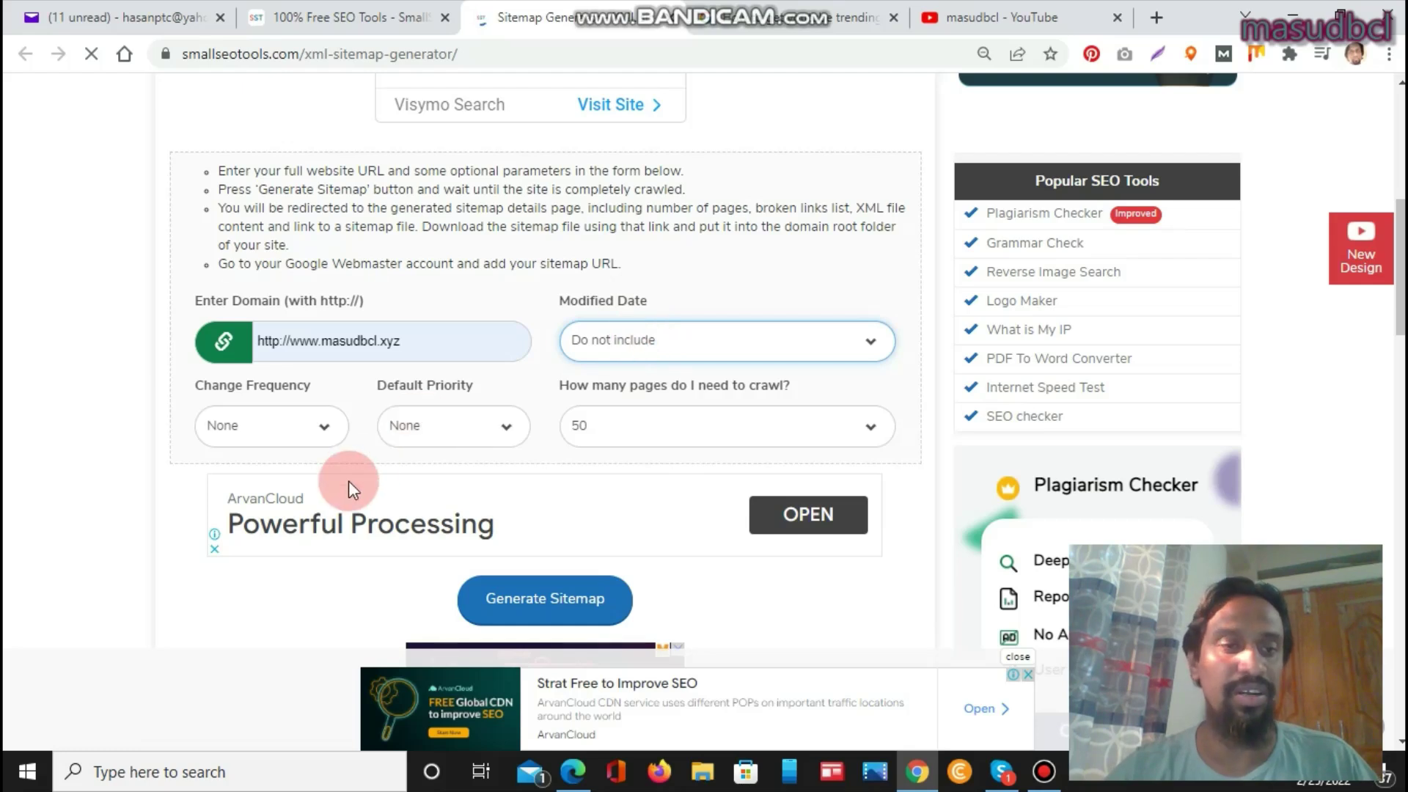
Step: Set the change frequency to Always, the default priority to 1.0 and the number of pages to crawl to 500
left_click(254, 431)
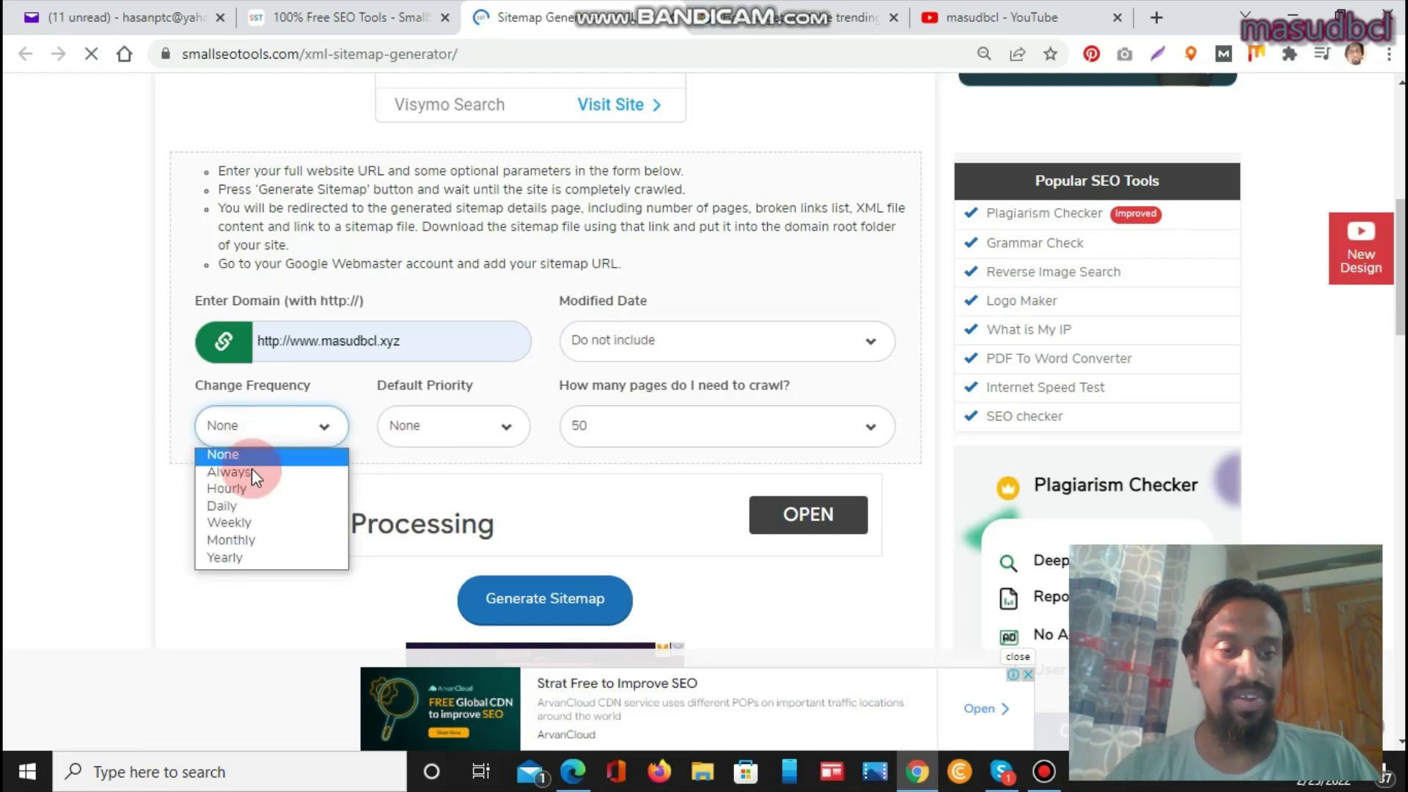
left_click(252, 470)
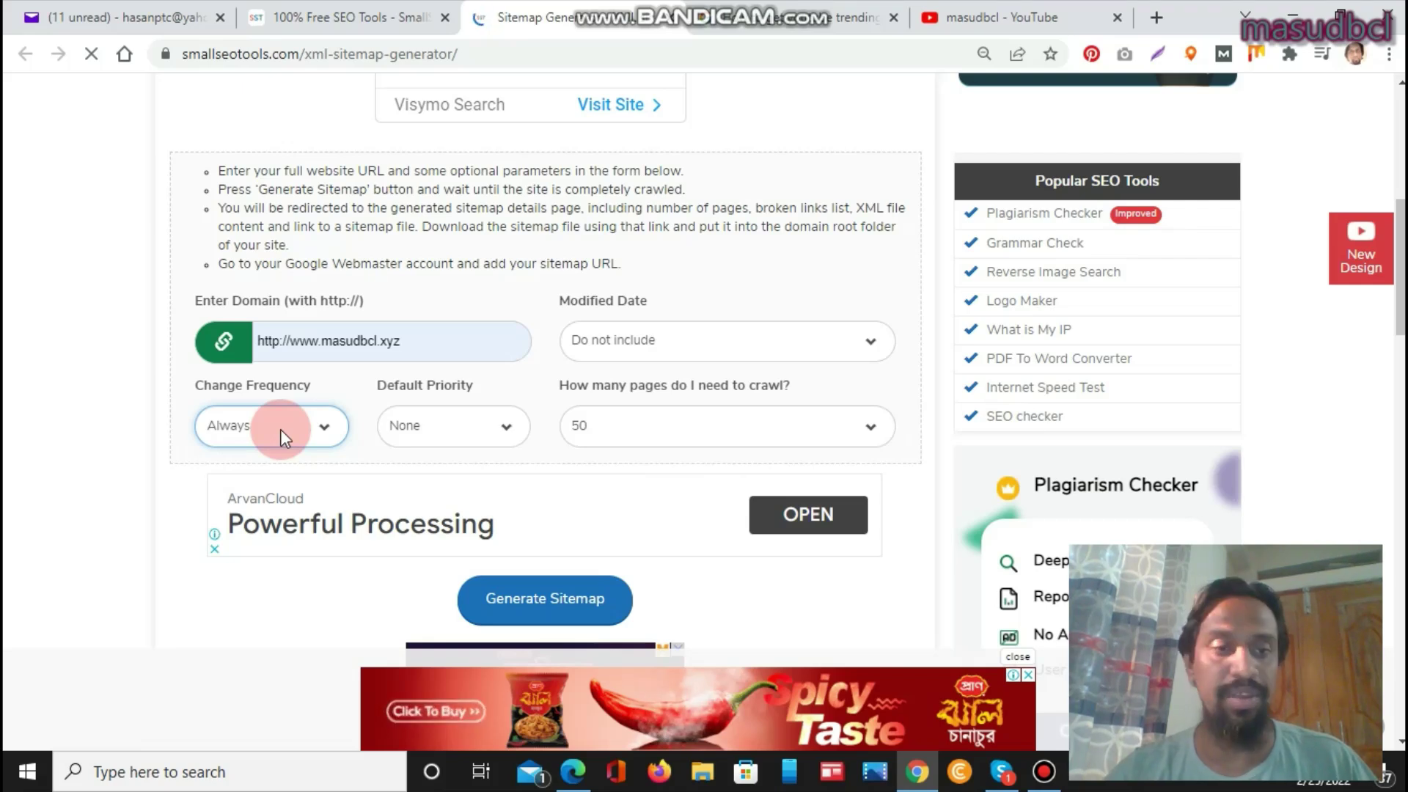
left_click(468, 425)
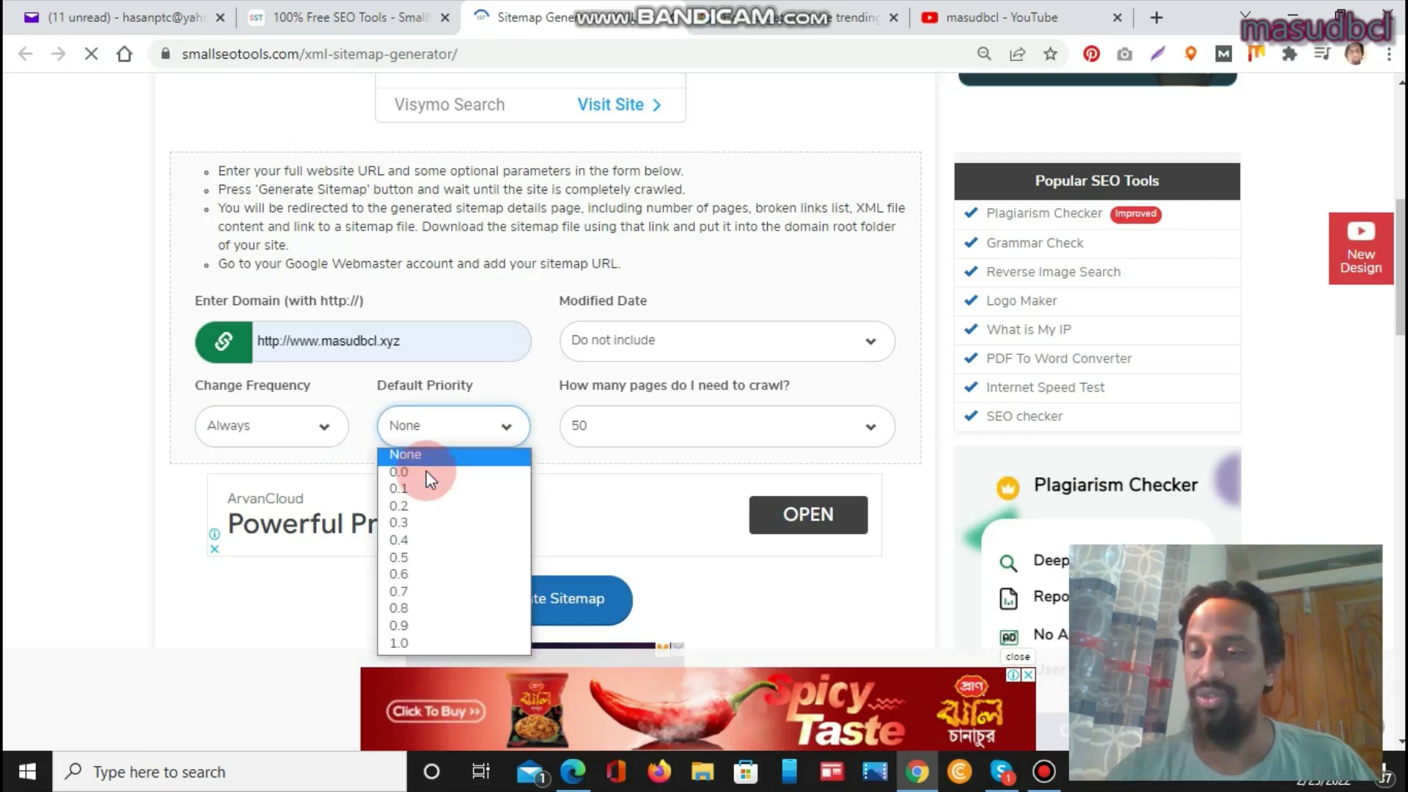
left_click(413, 646)
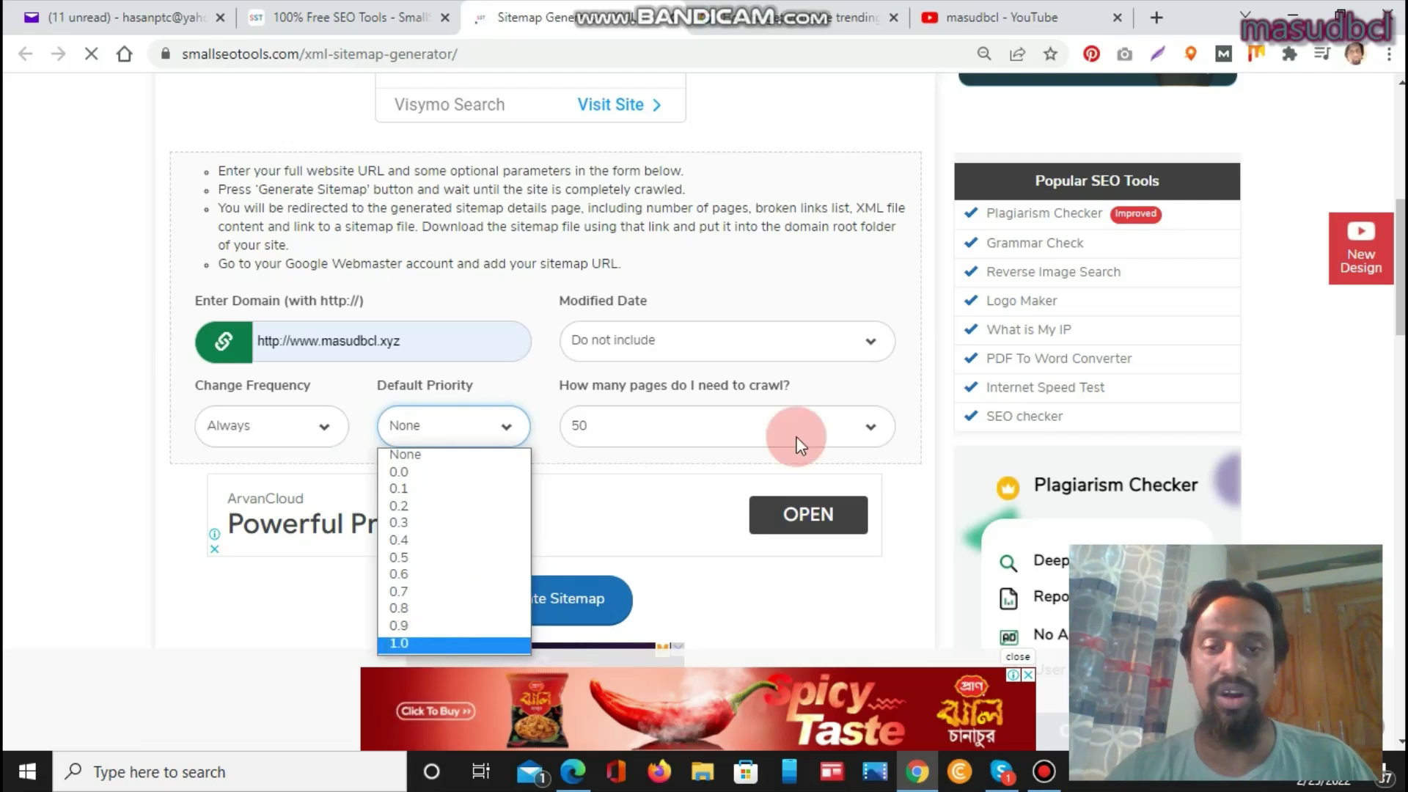
left_click(713, 427)
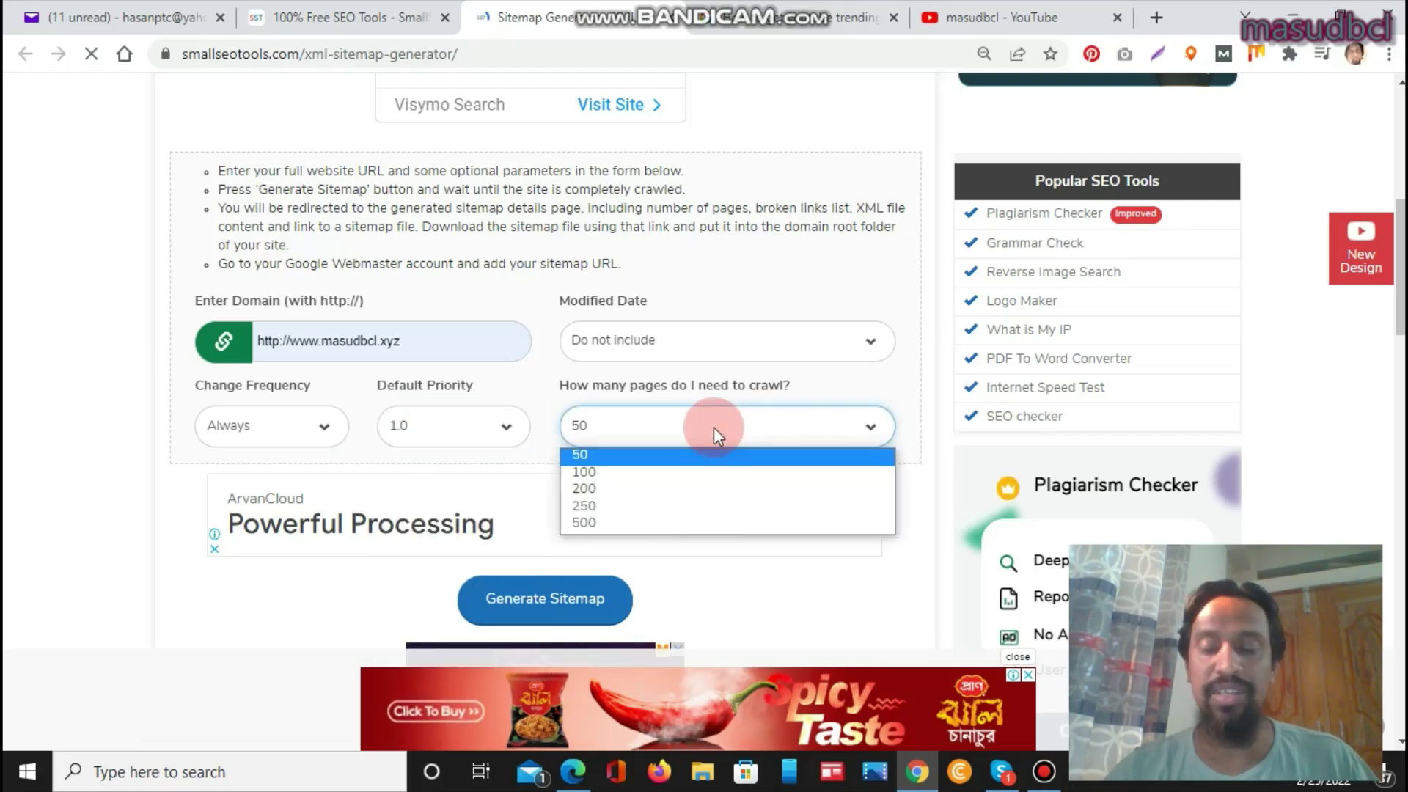
left_click(615, 523)
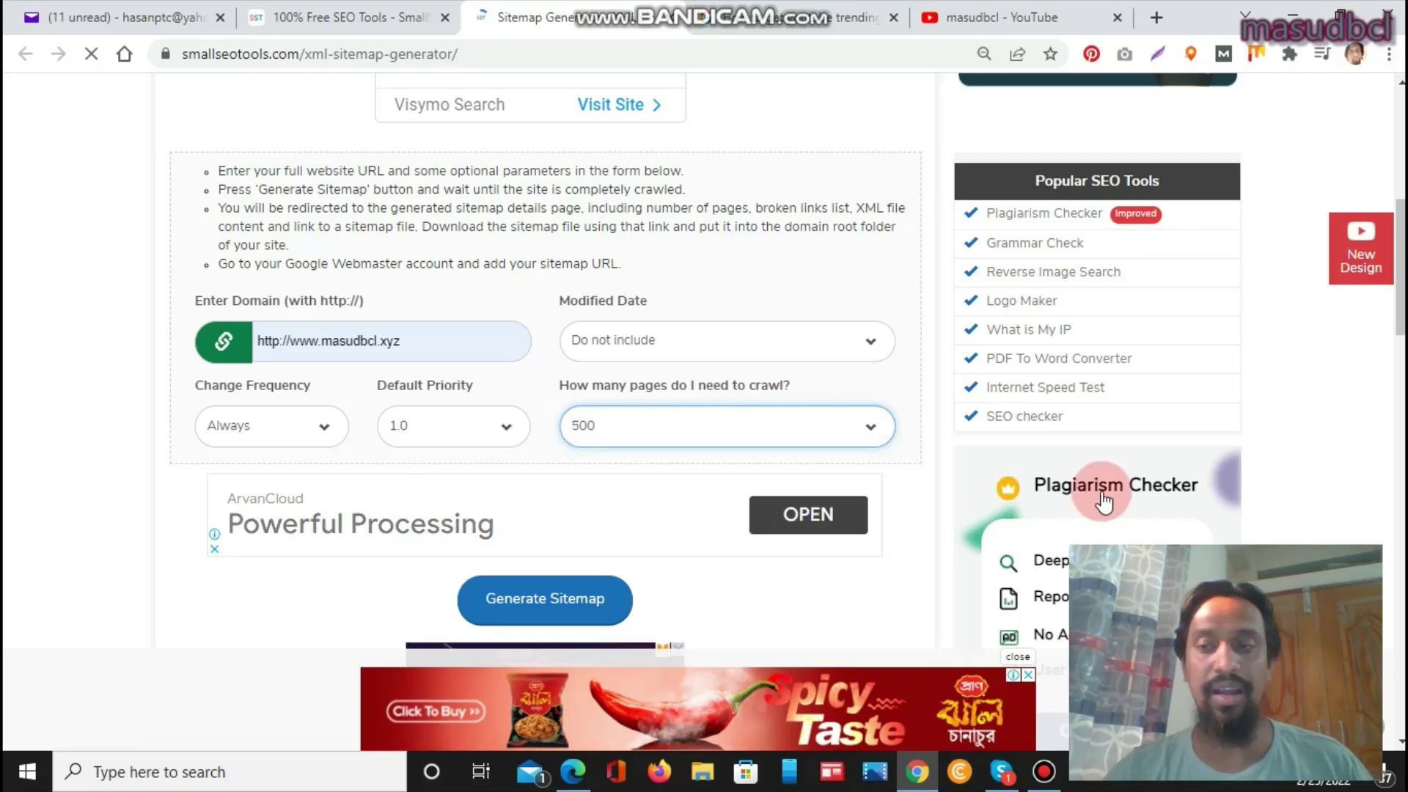
Step: Generate the sitemap for the entered domain and review the resulting XML code once the crawl is complete
scroll(822, 274, "down", 2)
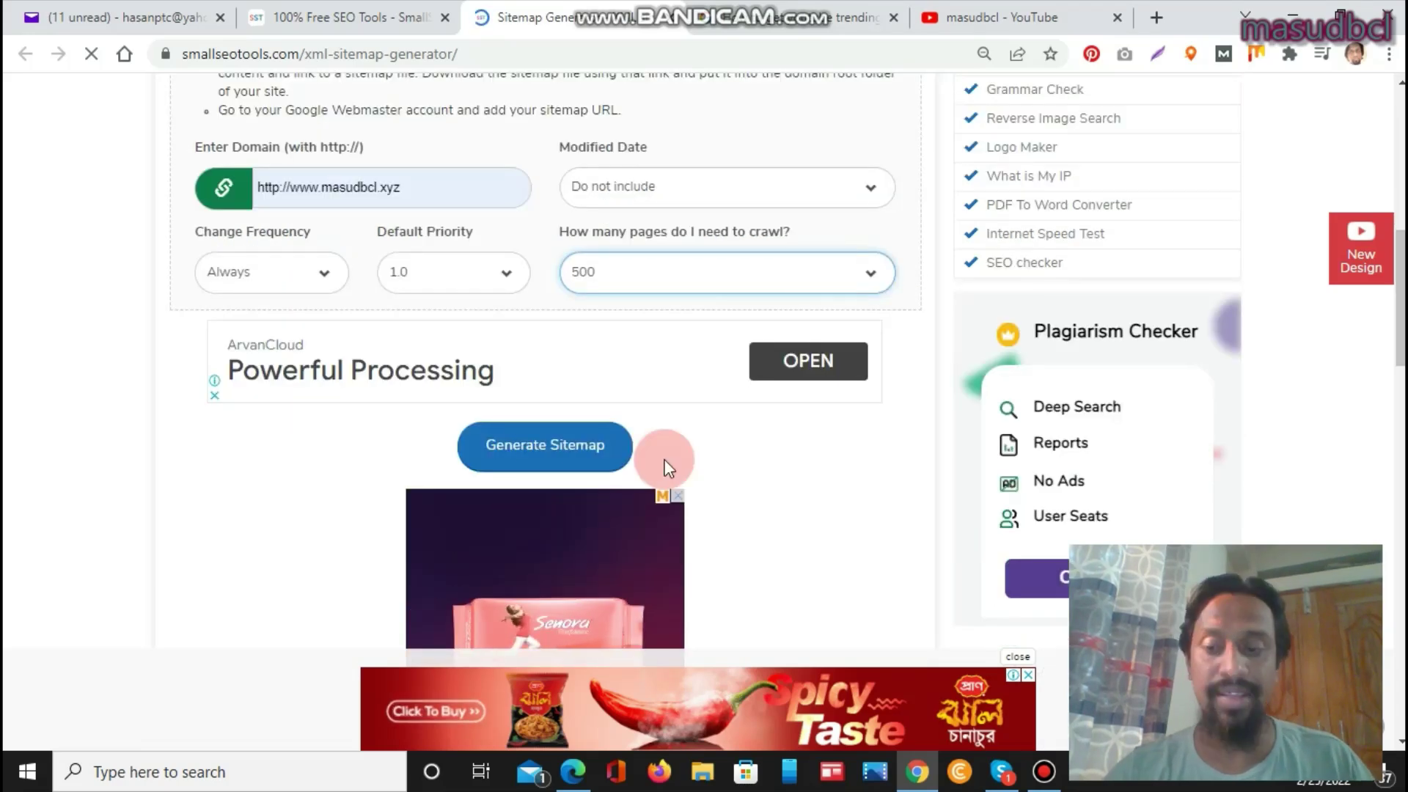
left_click(543, 448)
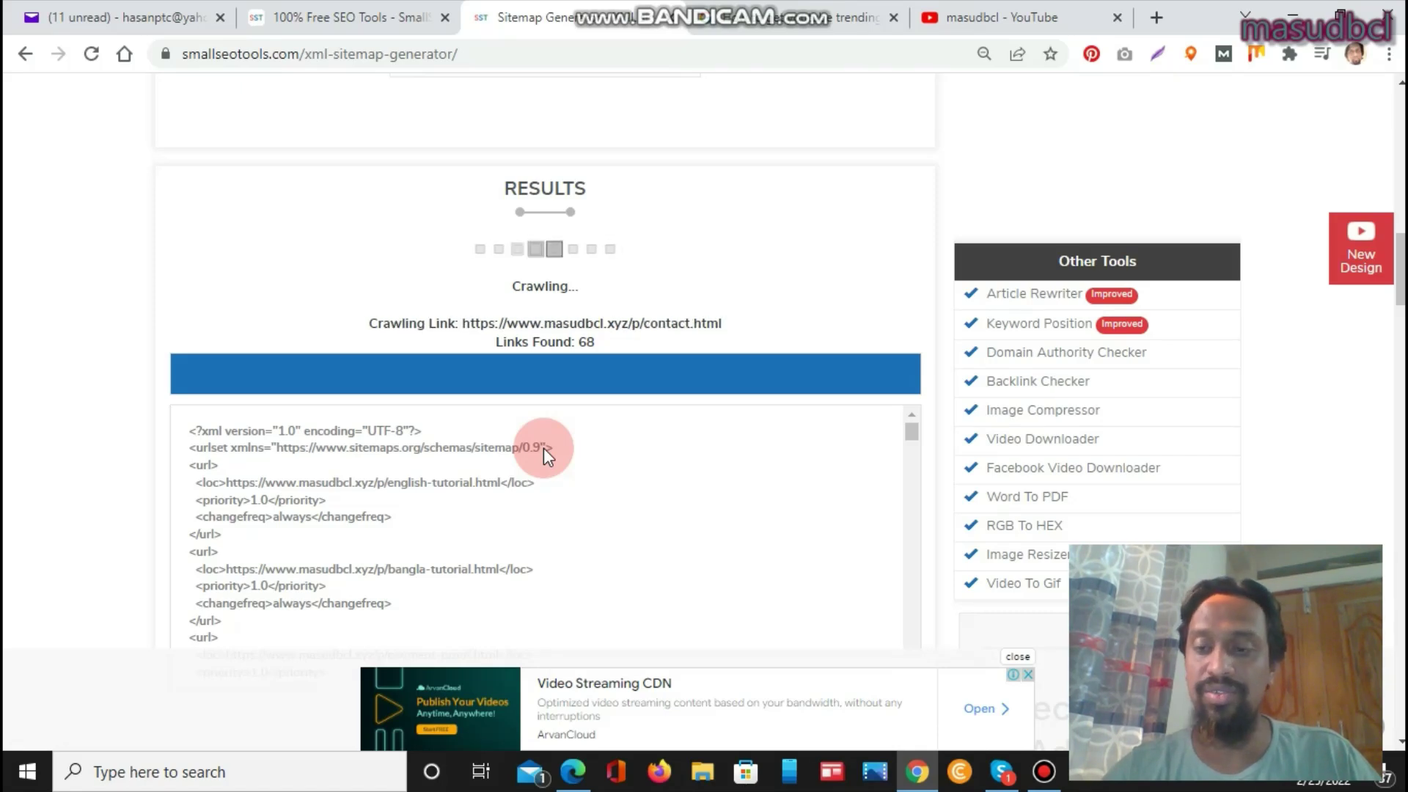
mouse_move(781, 5)
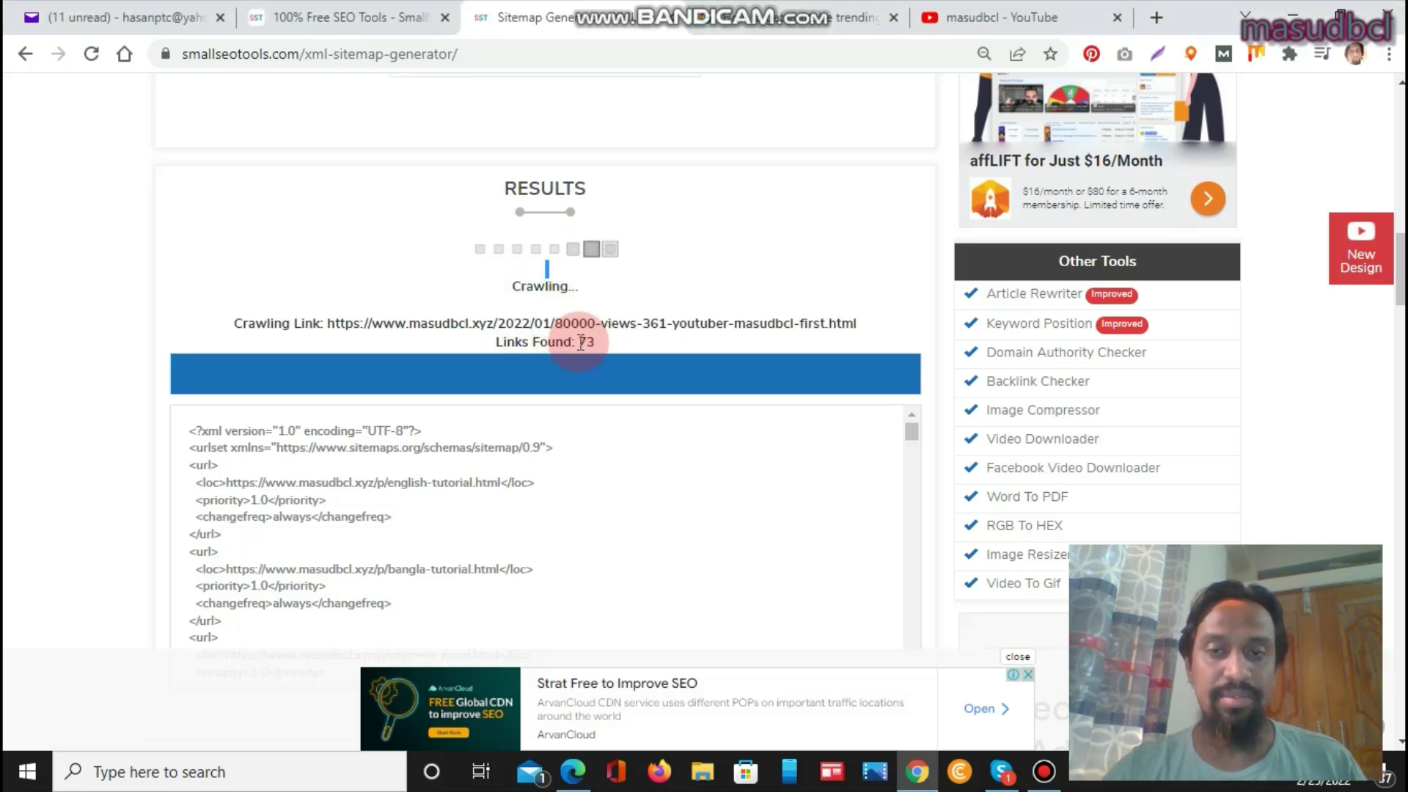
scroll(546, 410, "down", 1)
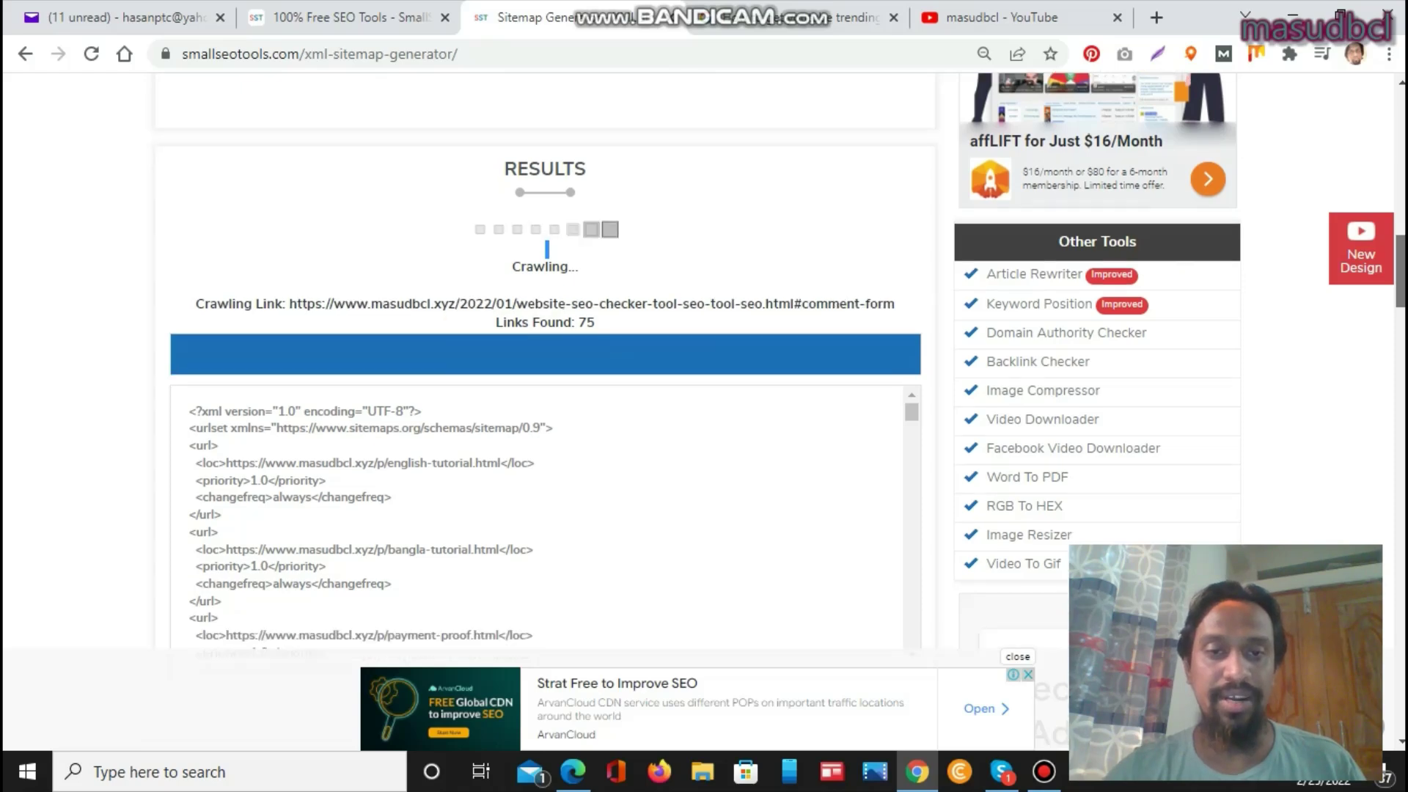
left_click_drag(915, 350, 805, 6)
mouse_move(805, 5)
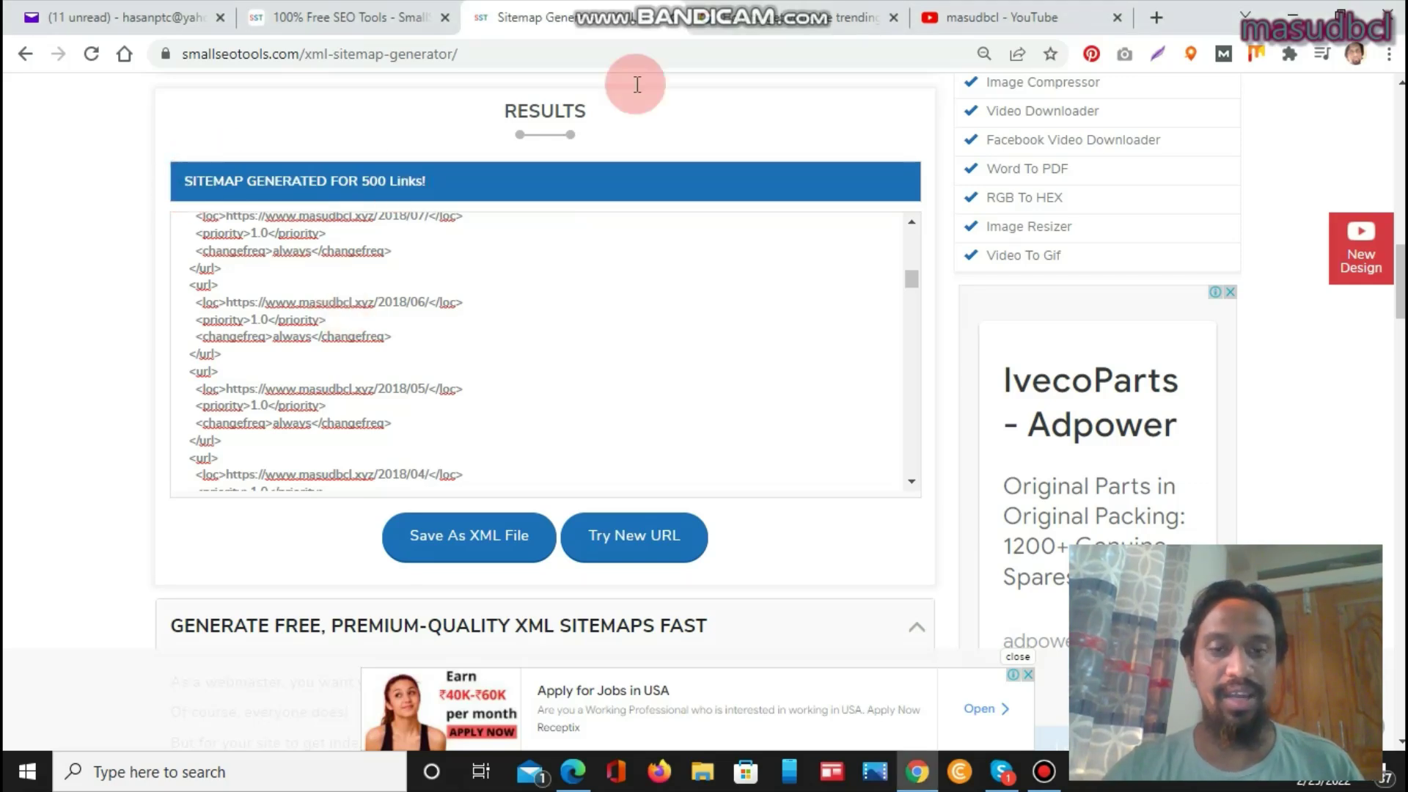
left_click(711, 388)
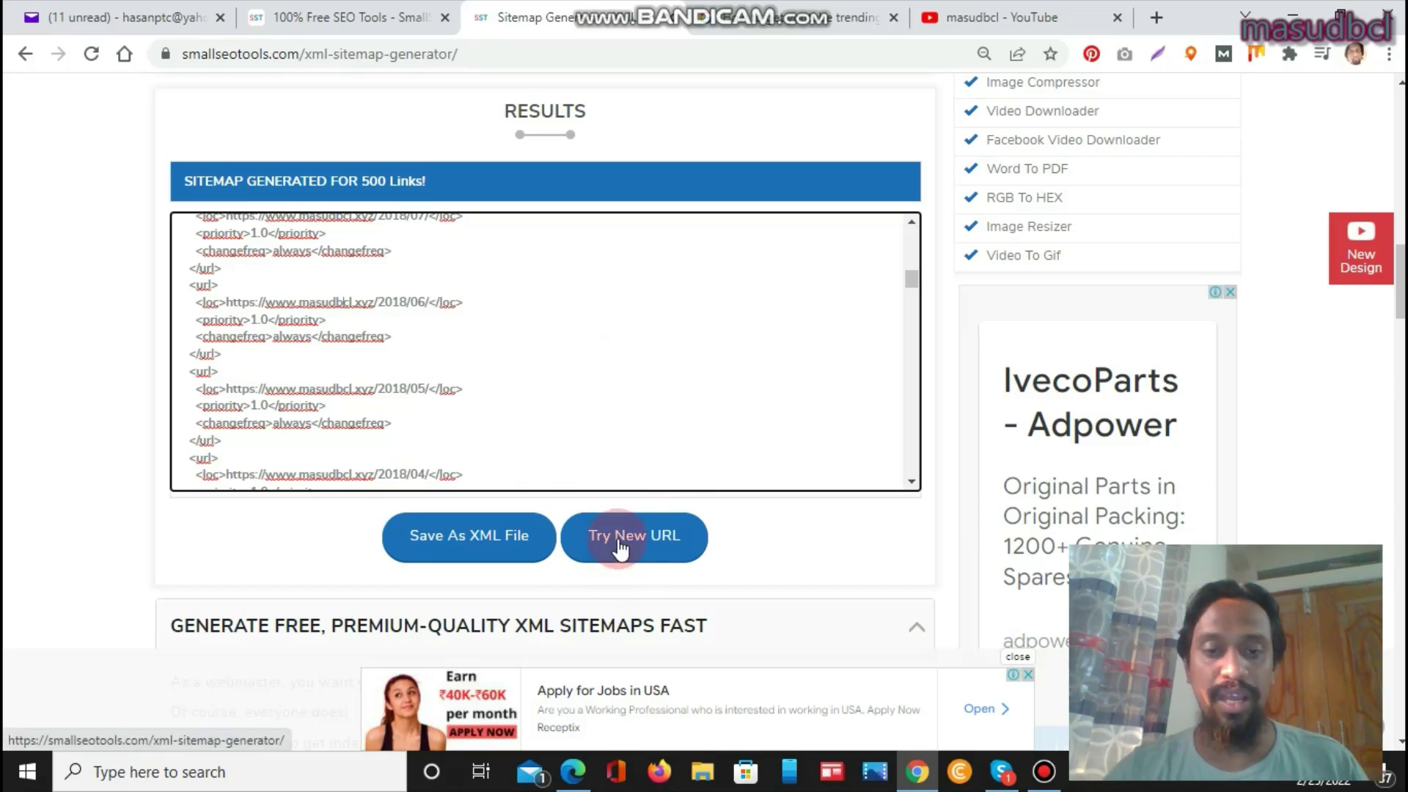
left_click(1158, 21)
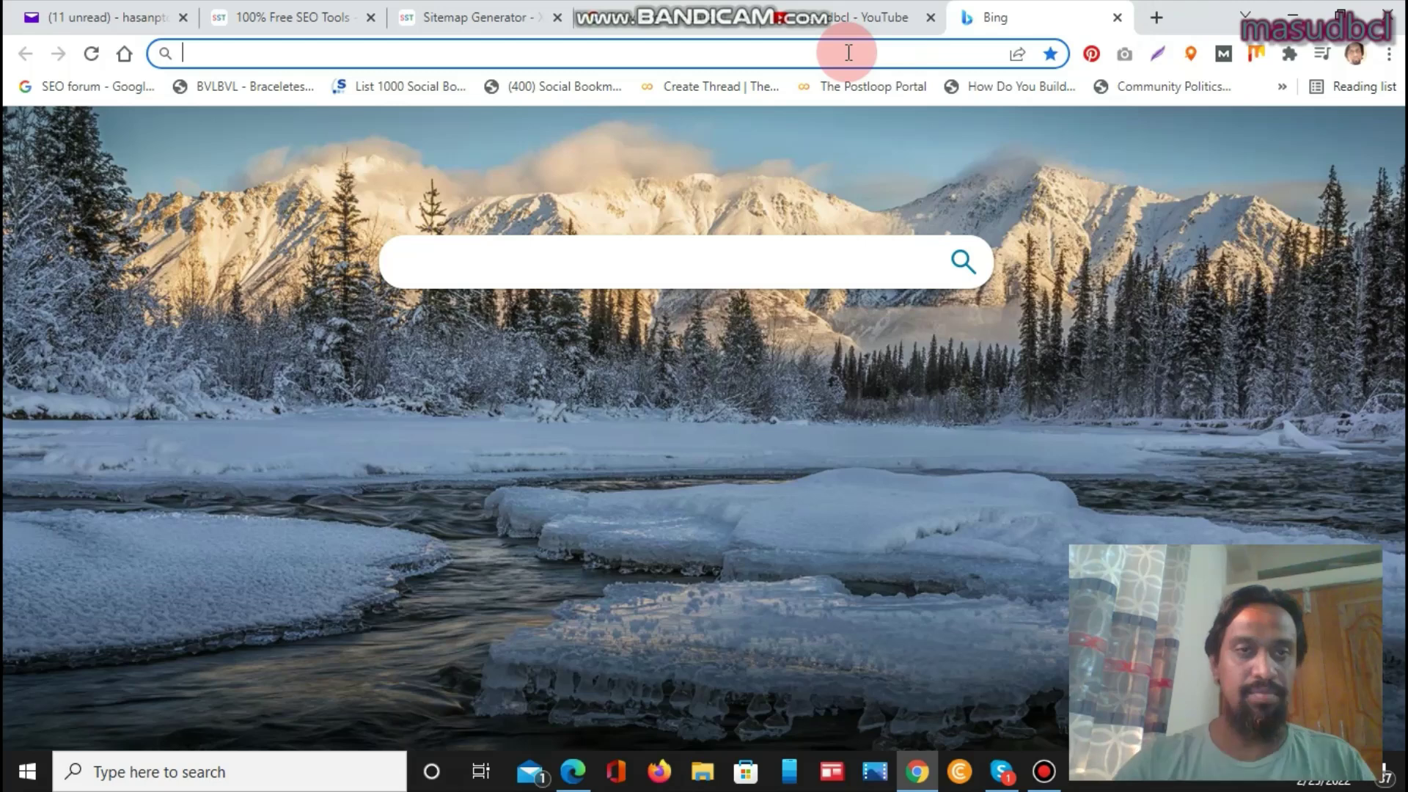
type("https://www.masudbcl.xyz/sitemap.x")
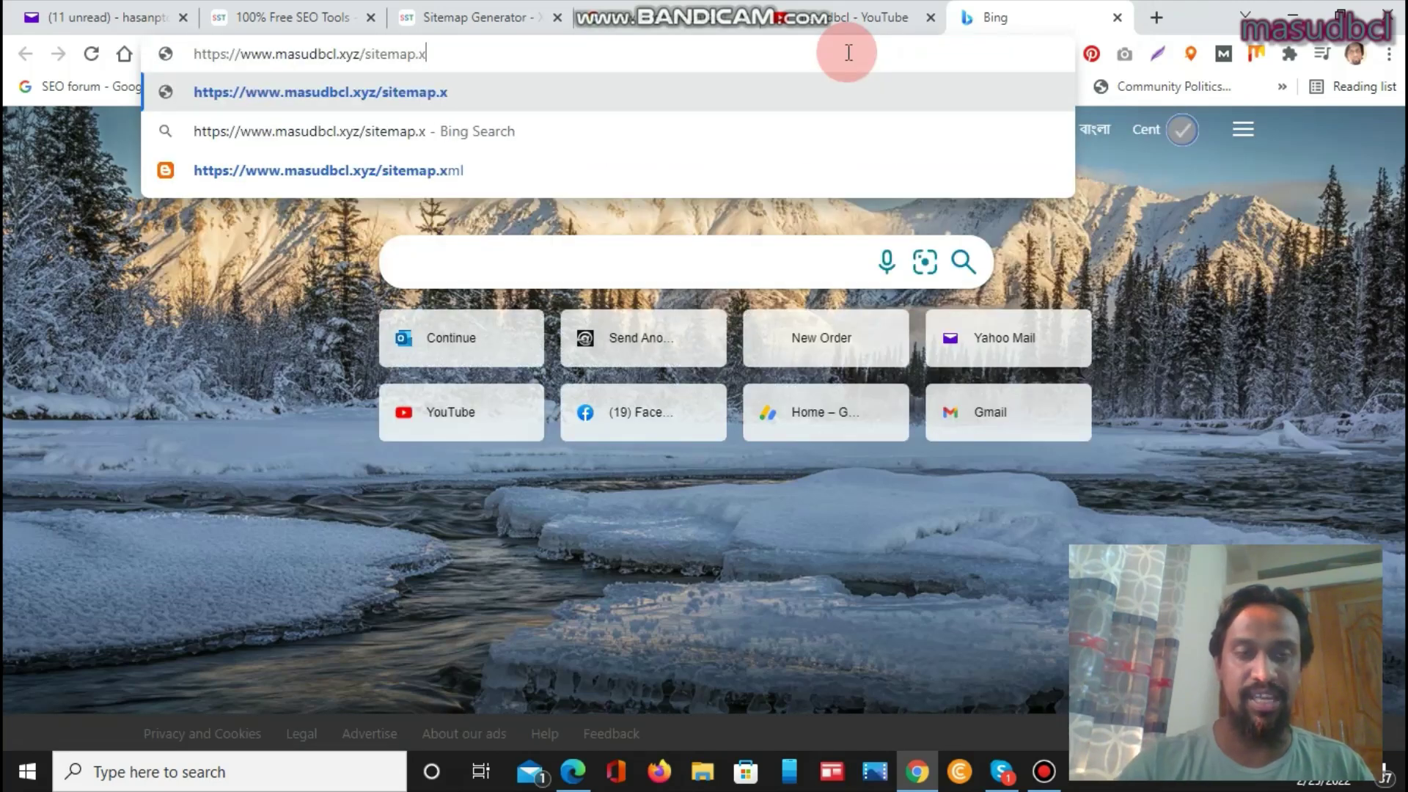
type("ml")
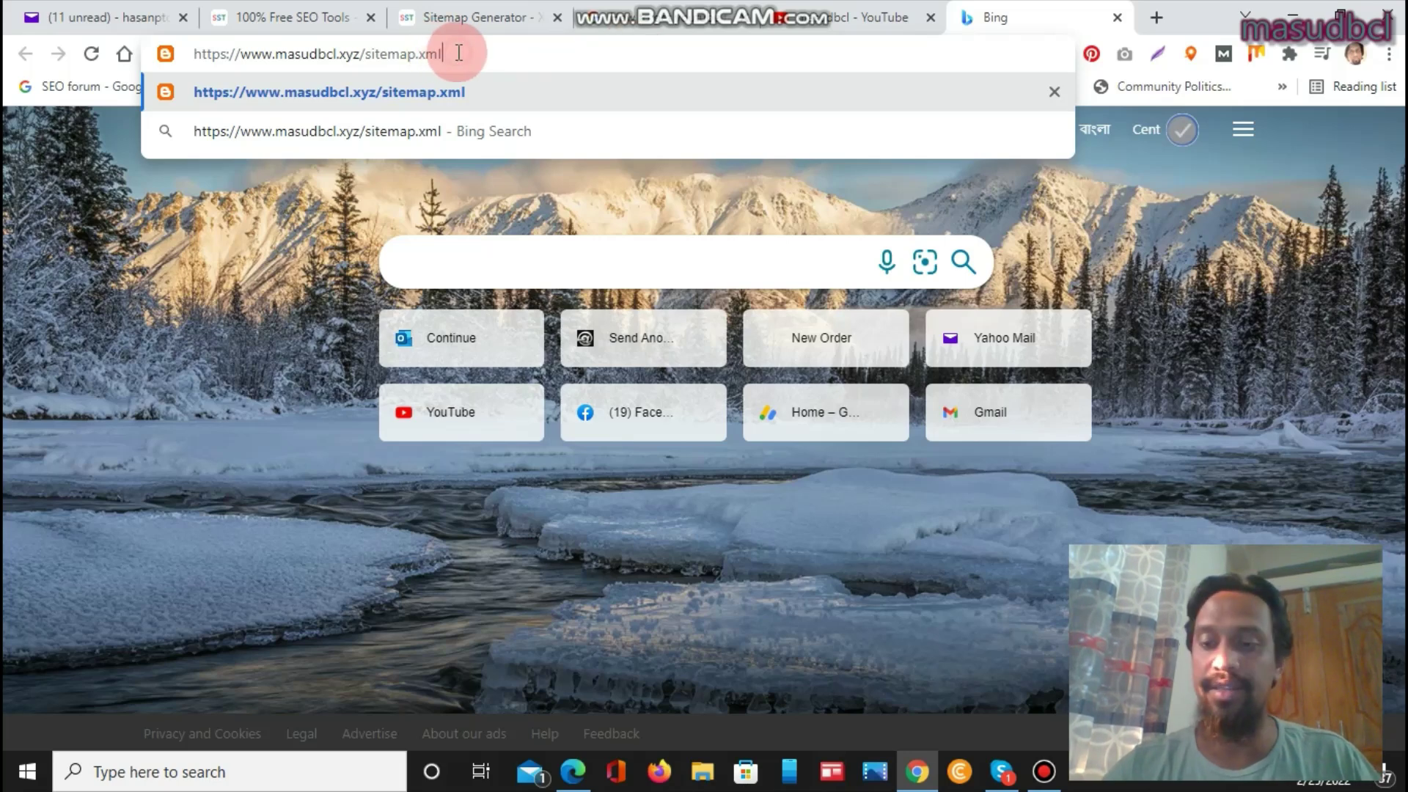
key("ctrl+a")
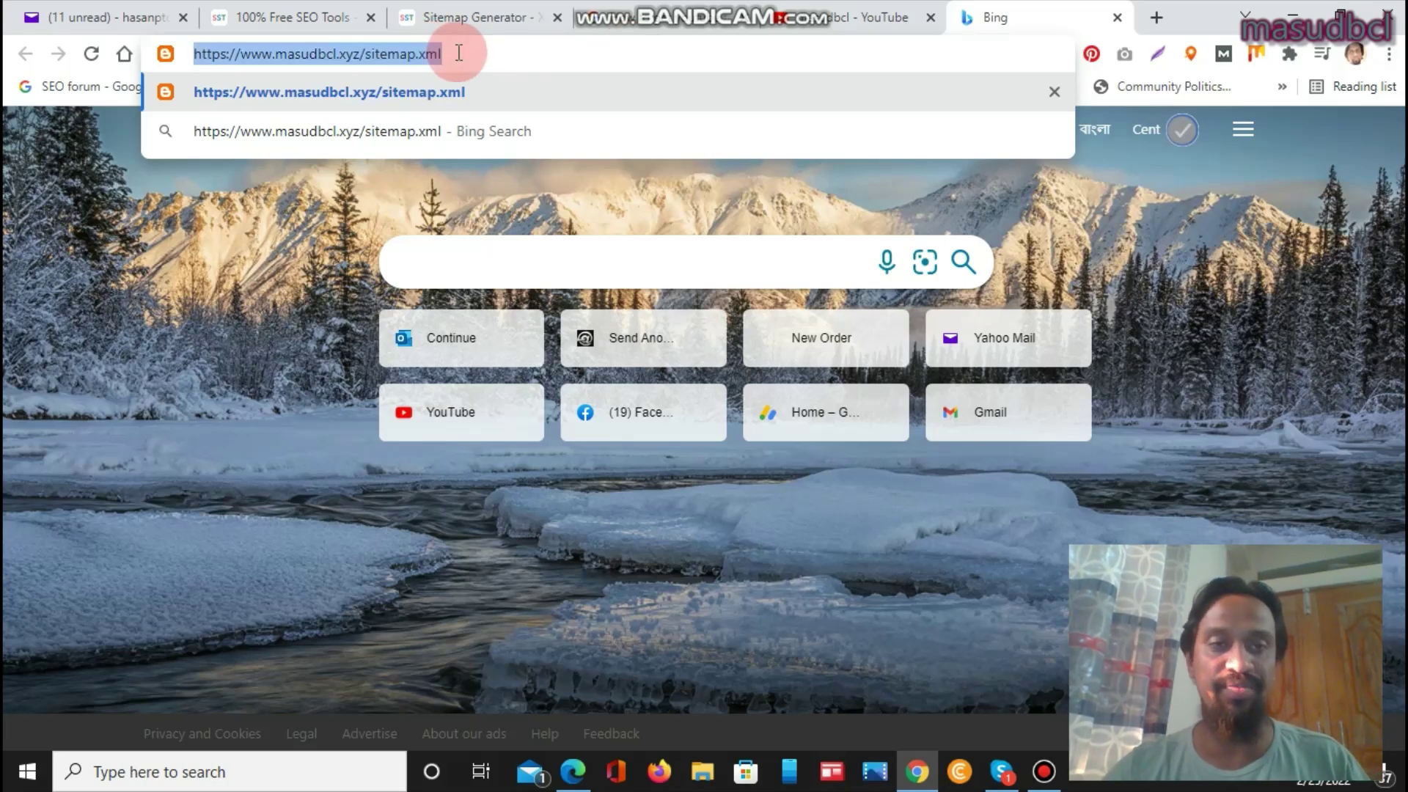
left_click(479, 54)
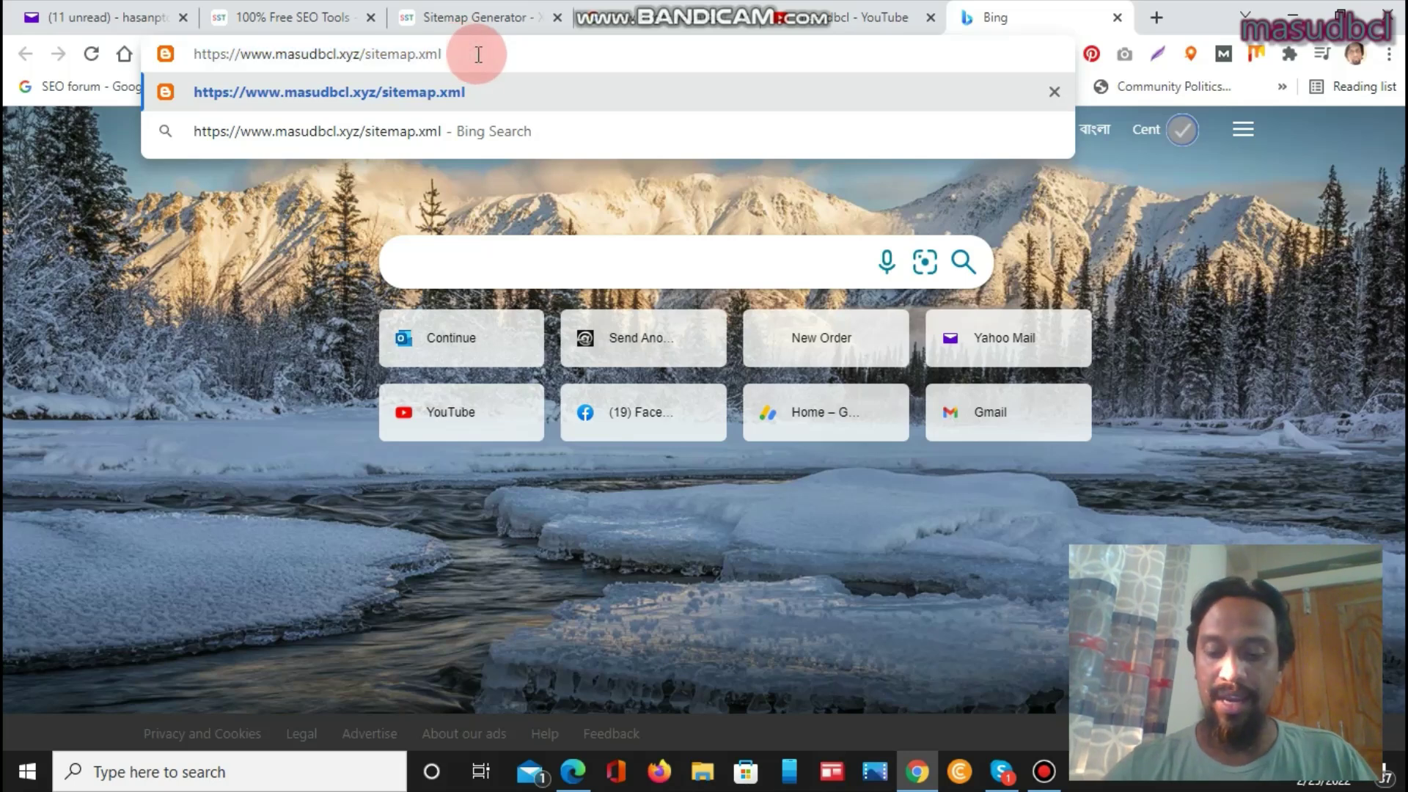
key("Return")
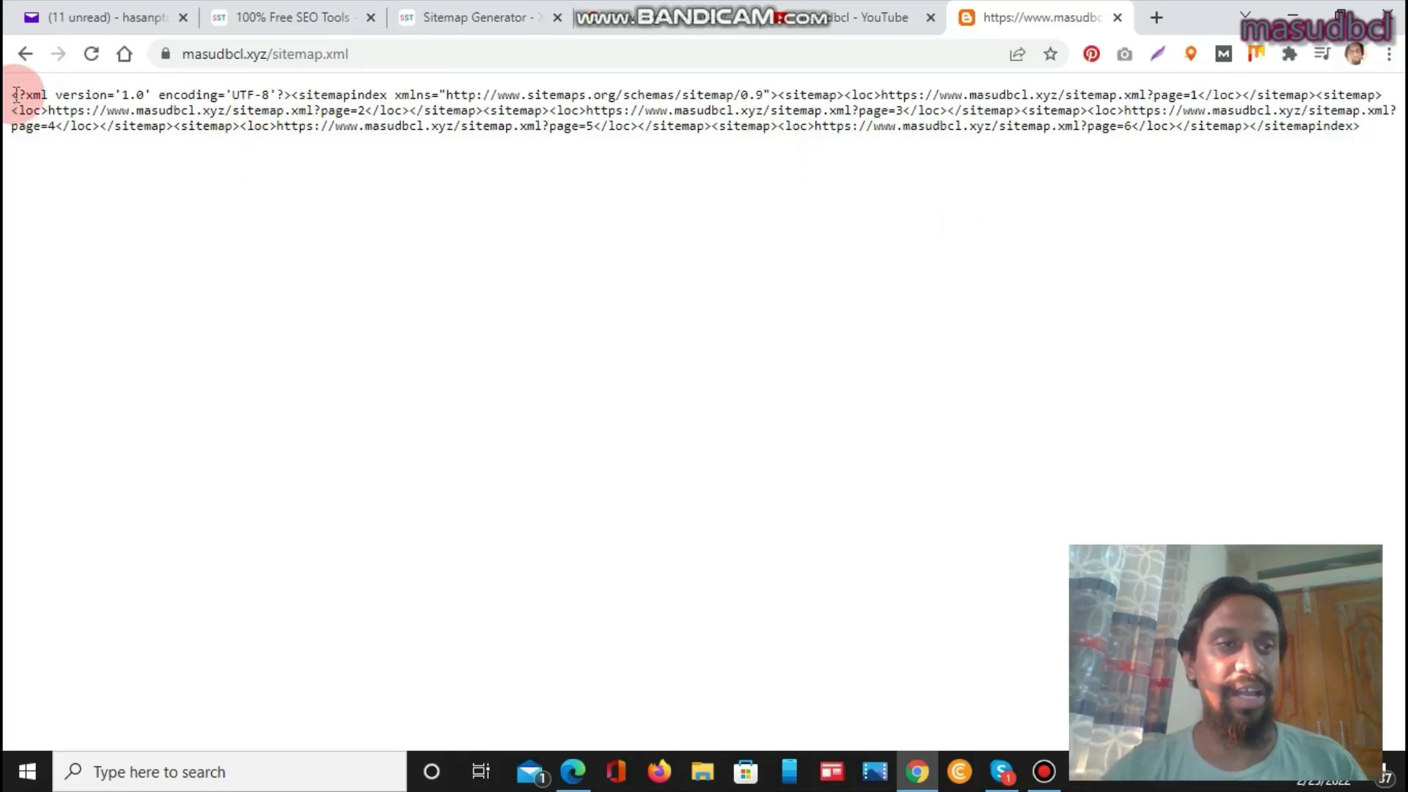
left_click_drag(11, 95, 1363, 143)
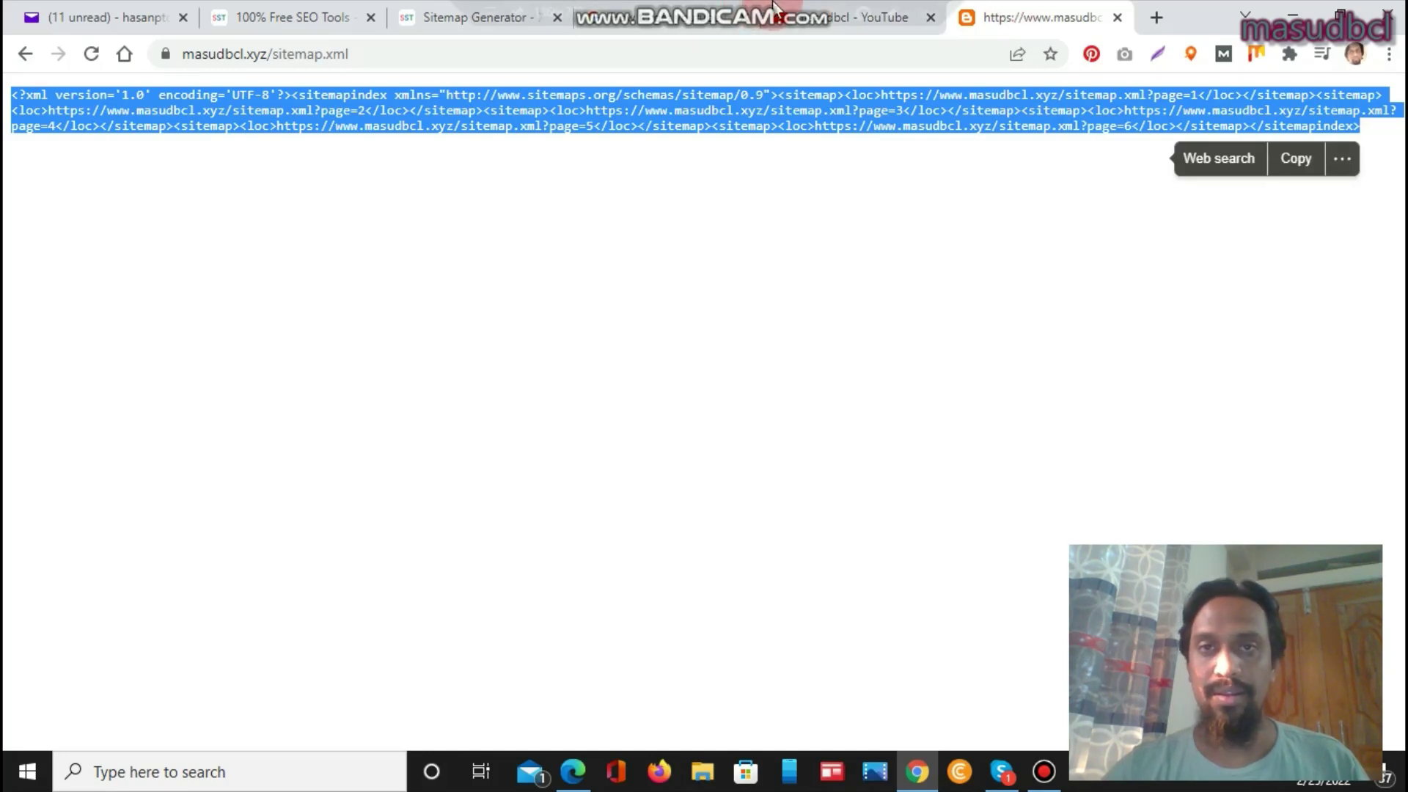
mouse_move(829, 1)
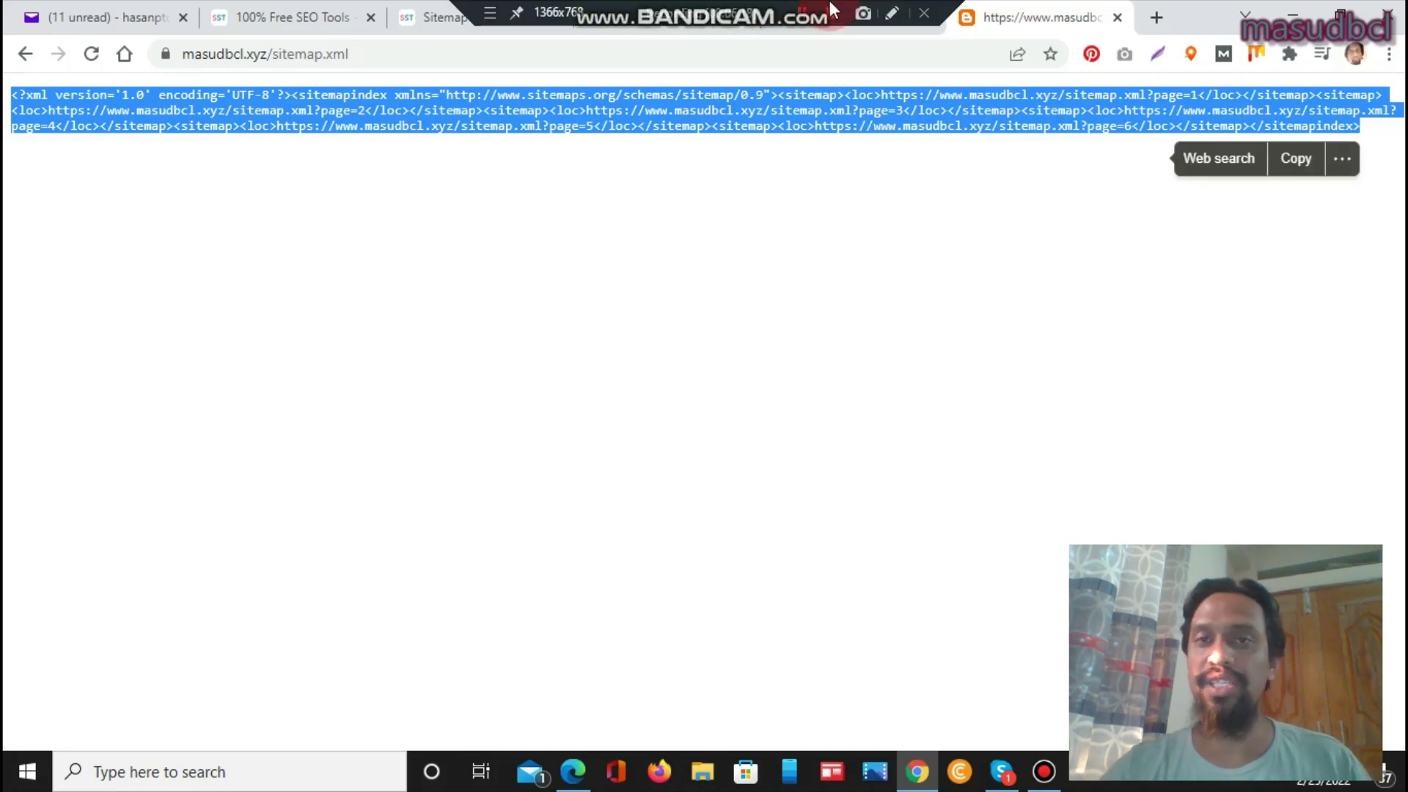